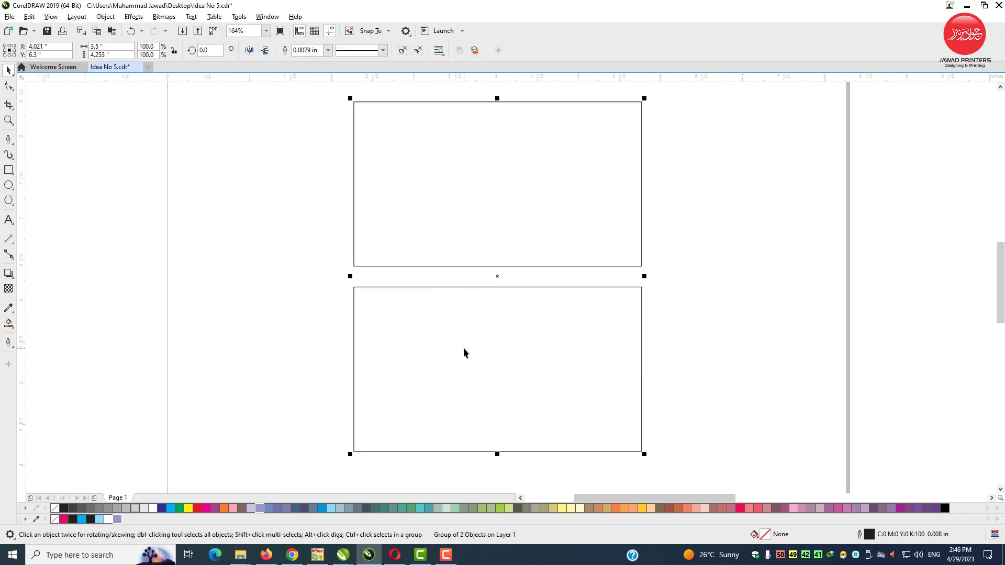
Center the grouped card rectangles on the page and ungroup them.
{"action": "key", "text": "p"}
{"action": "key", "text": "F4"}
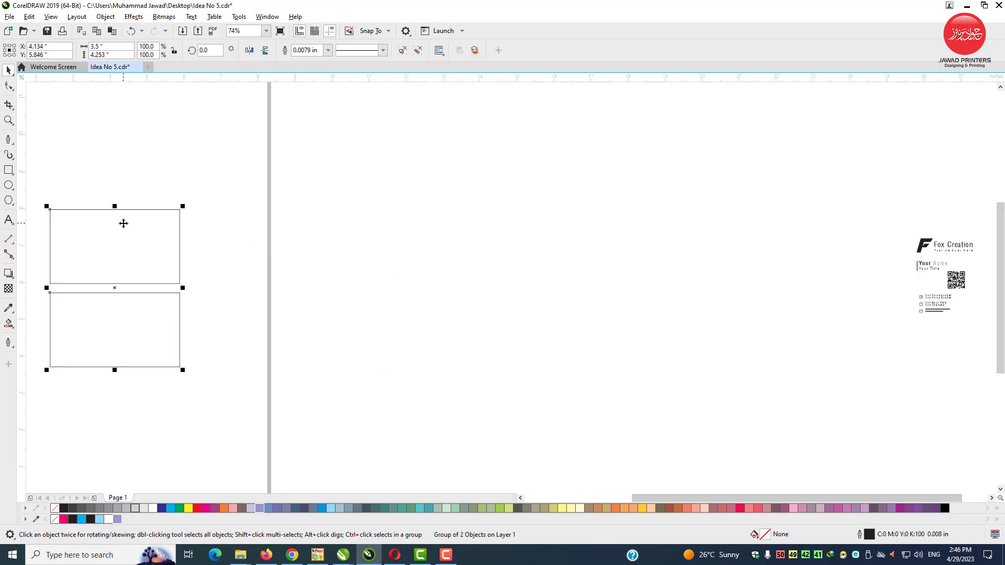
{"action": "key", "text": "shift+F2"}
{"action": "left_click", "coordinate": [404, 50]}
{"action": "left_click", "coordinate": [425, 198]}
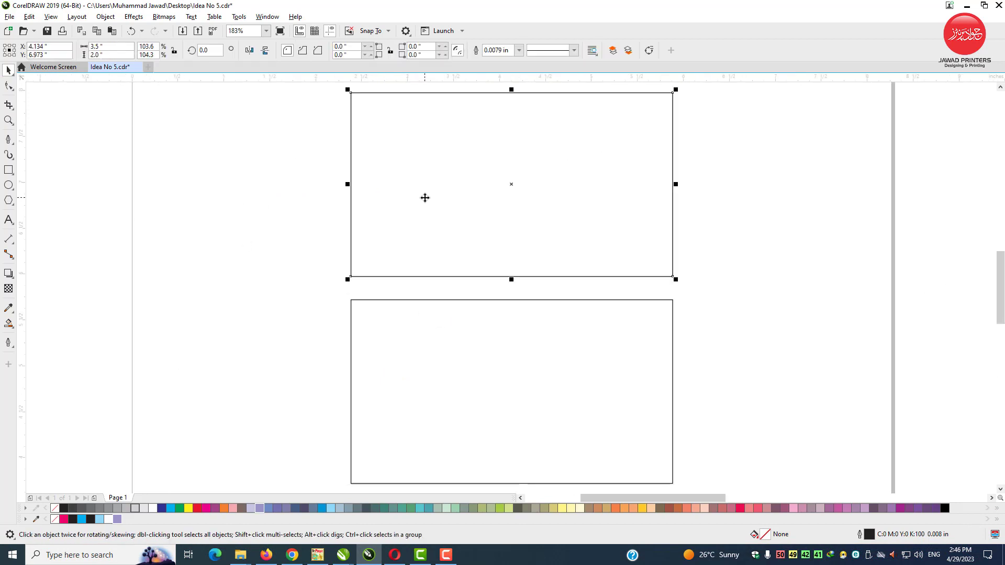
Paste two copies of the upper card rectangle in place and move one of them onto the lower card.
{"action": "right_click", "coordinate": [390, 150]}
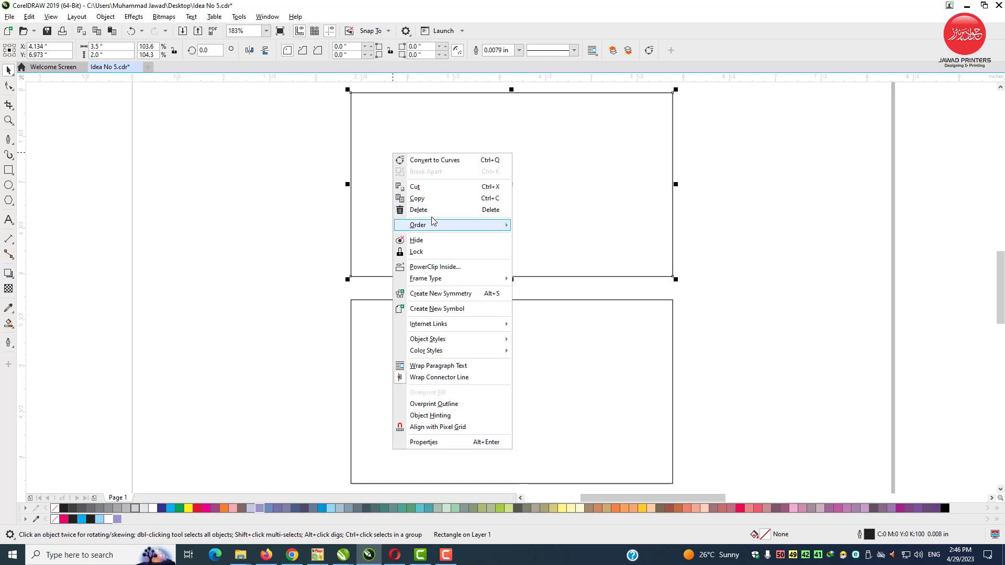
{"action": "left_click", "coordinate": [414, 198]}
{"action": "right_click", "coordinate": [265, 185]}
{"action": "left_click", "coordinate": [250, 265]}
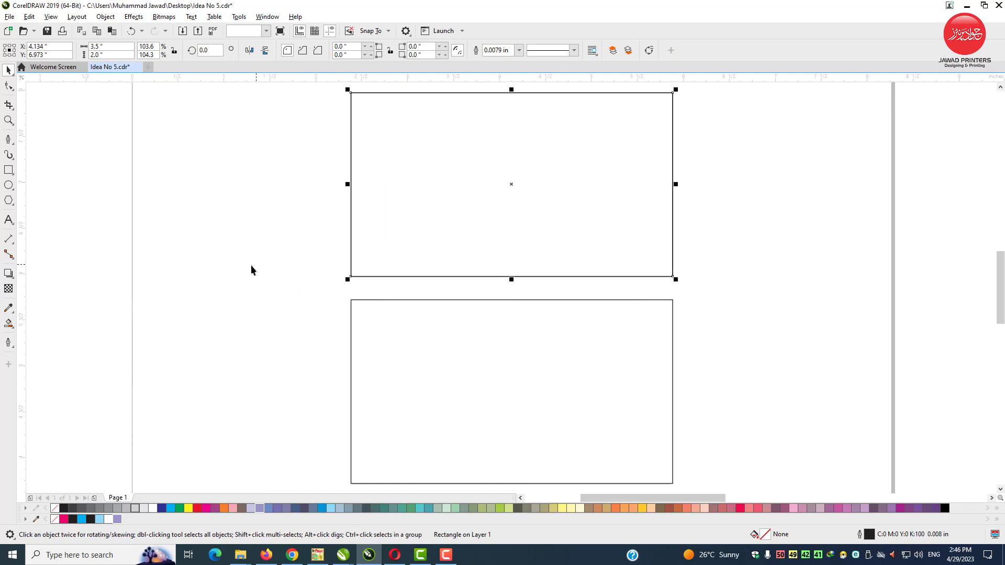
{"action": "right_click", "coordinate": [247, 171]}
{"action": "left_click", "coordinate": [275, 252]}
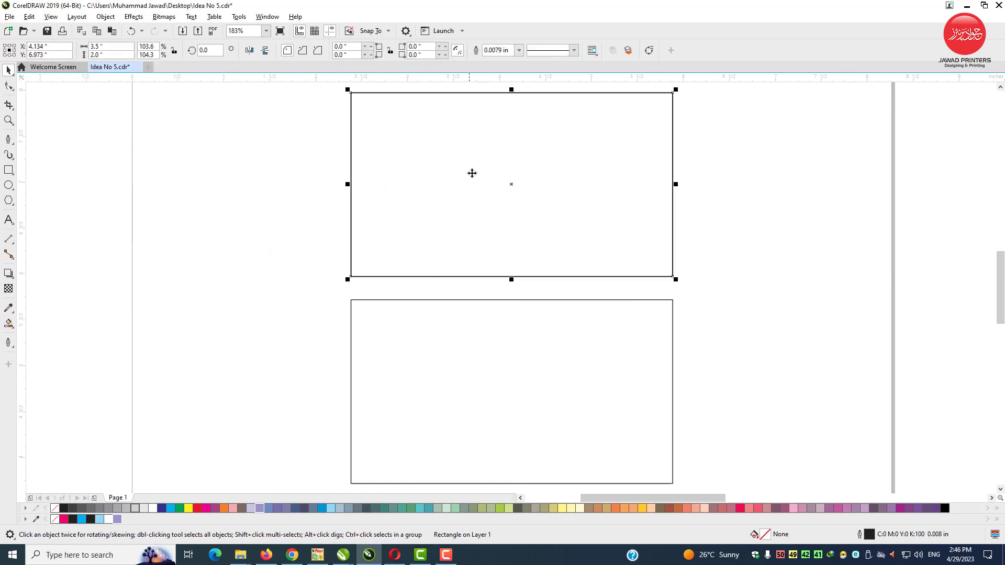
{"action": "left_click_drag", "start_coordinate": [471, 173], "coordinate": [484, 376]}
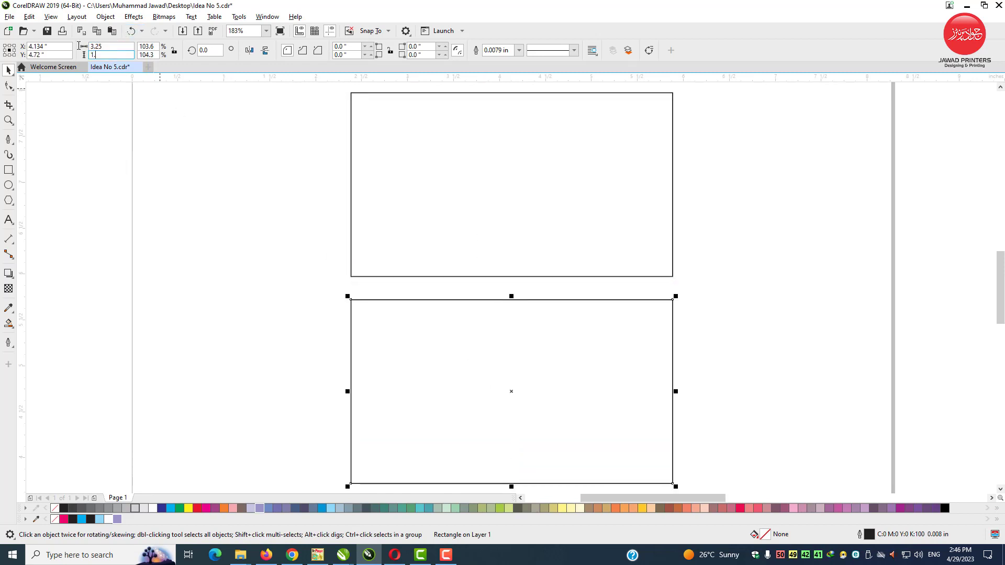
Resize the rectangle copies on both cards to 3.25 by 1.75 inches.
{"action": "key", "text": "Return"}
{"action": "left_click", "coordinate": [478, 173]}
{"action": "key", "text": "ctrl+r"}
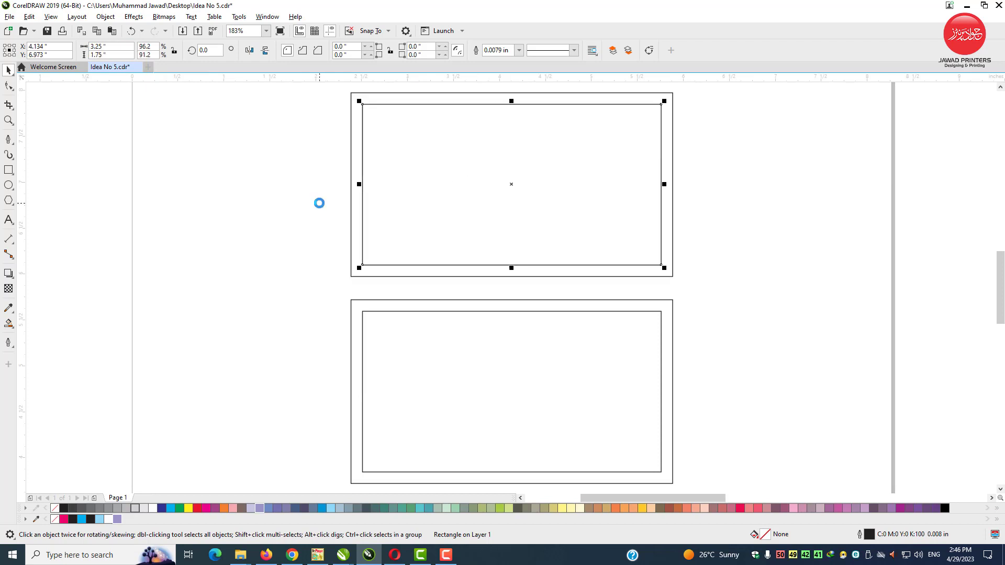
{"action": "left_click", "coordinate": [318, 204]}
Place horizontal and vertical guidelines along all edges of the two inner rectangles.
{"action": "left_click_drag", "start_coordinate": [472, 79], "coordinate": [482, 312]}
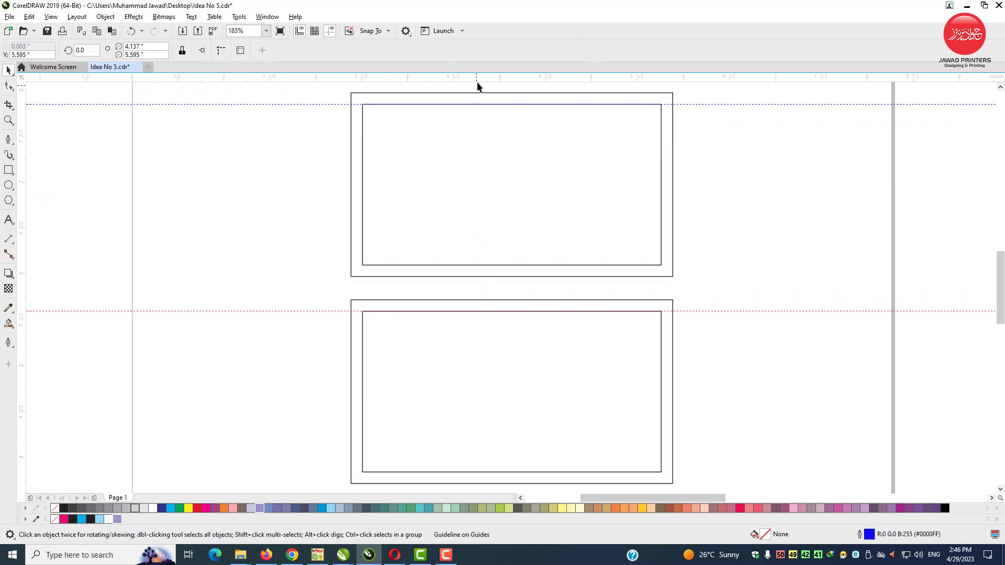
{"action": "left_click_drag", "start_coordinate": [482, 268], "coordinate": [482, 268]}
{"action": "left_click_drag", "start_coordinate": [497, 428], "coordinate": [489, 472]}
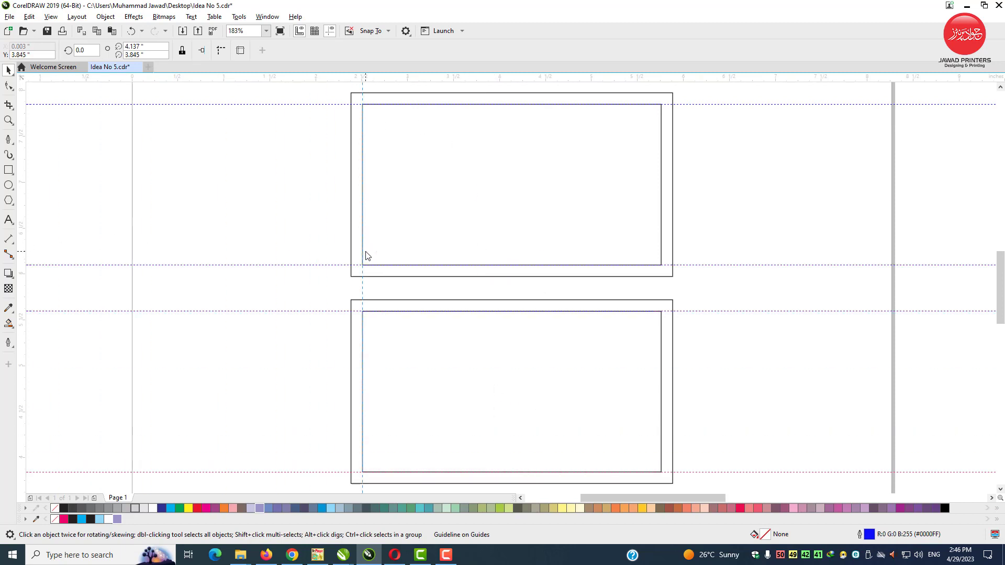
{"action": "left_click", "coordinate": [280, 262]}
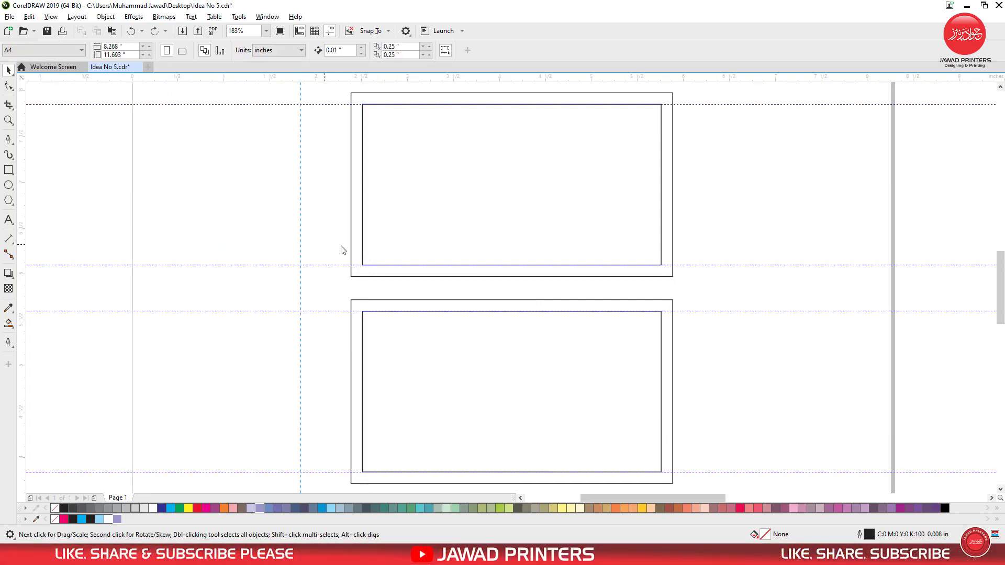
{"action": "left_click_drag", "start_coordinate": [343, 250], "coordinate": [363, 184]}
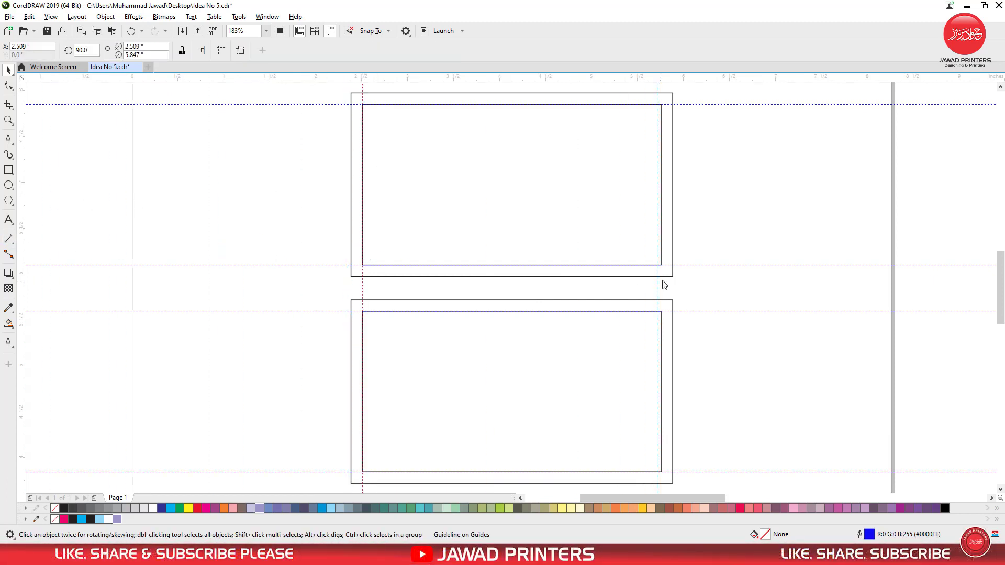
{"action": "left_click_drag", "start_coordinate": [664, 280], "coordinate": [661, 281]}
Delete the inner rectangles from both cards, keeping the guidelines.
{"action": "left_click", "coordinate": [594, 179]}
{"action": "left_click", "coordinate": [594, 180]}
{"action": "key", "text": "Delete"}
{"action": "left_click", "coordinate": [576, 343]}
{"action": "key", "text": "Delete"}
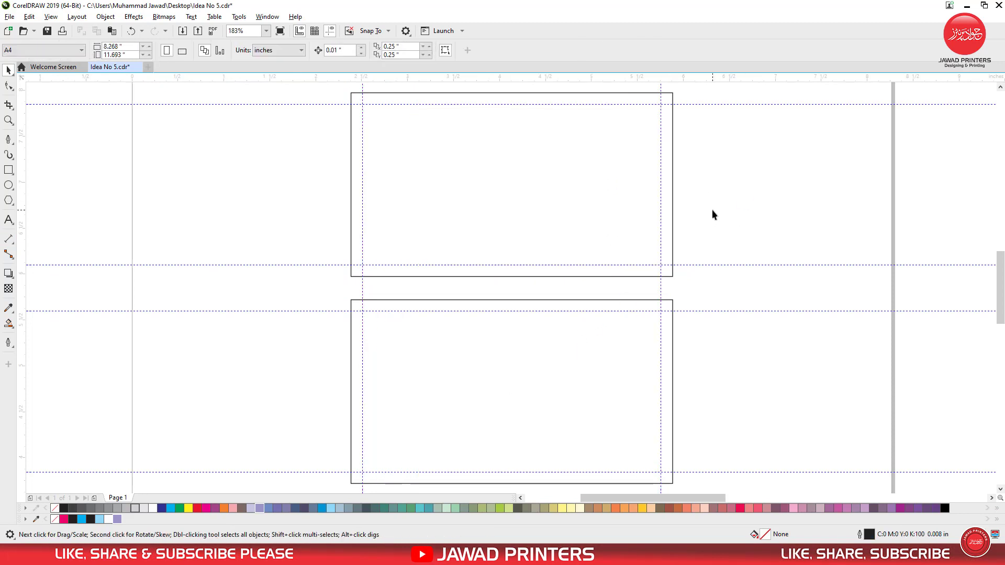
{"action": "left_click", "coordinate": [406, 177]}
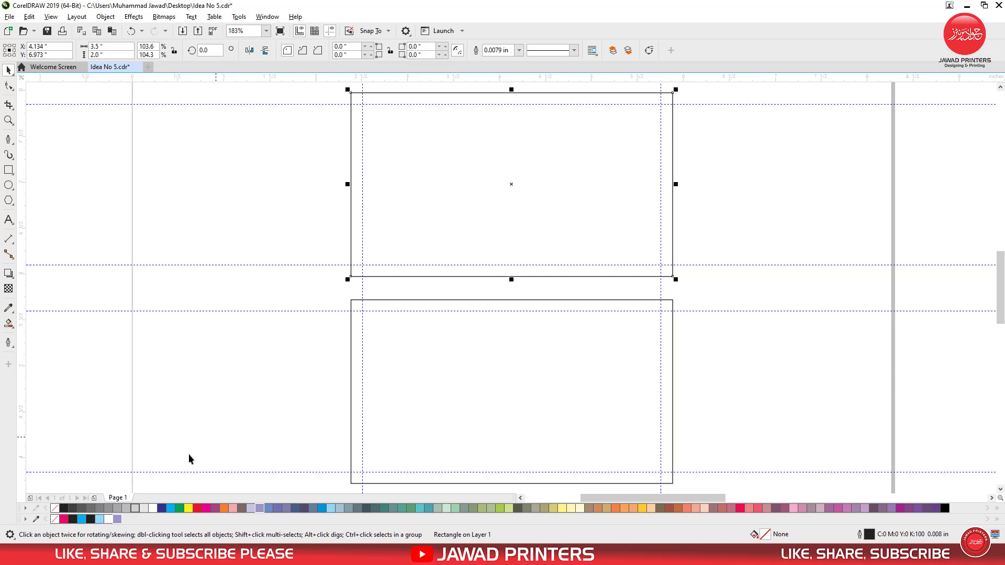
{"action": "left_click", "coordinate": [65, 508]}
{"action": "left_click", "coordinate": [165, 216]}
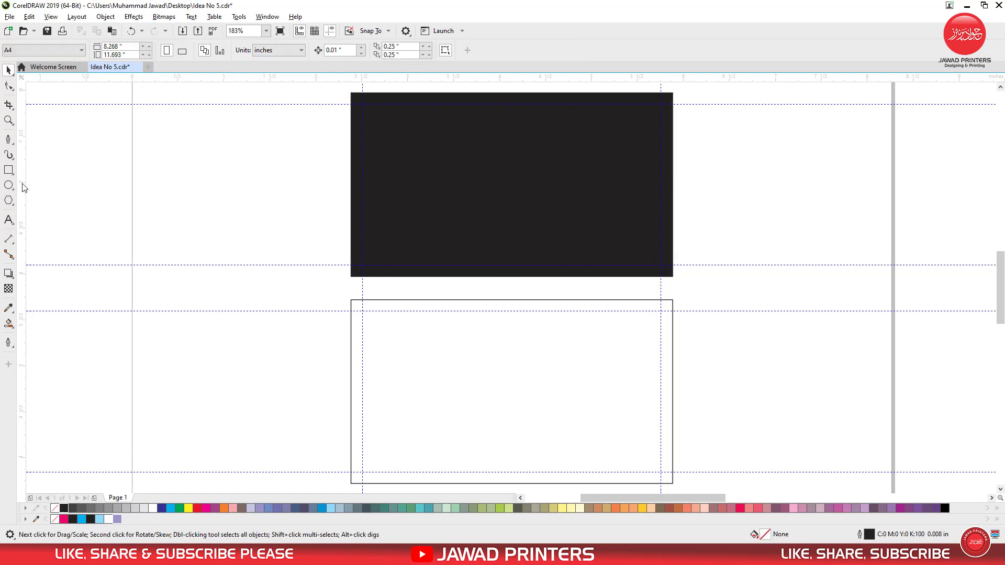
{"action": "key", "text": "ctrl+z"}
Draw an ellipse about 4.14 by 1.48 inches across the gap between the two cards, centered horizontally on them.
{"action": "left_click", "coordinate": [13, 176]}
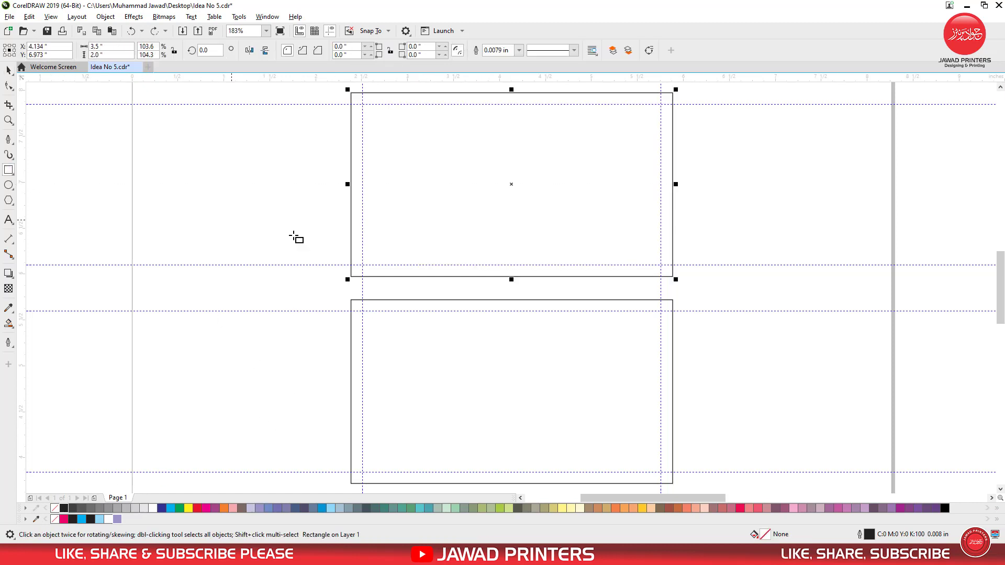
{"action": "left_click", "coordinate": [11, 186]}
{"action": "left_click_drag", "start_coordinate": [320, 245], "coordinate": [736, 381]}
{"action": "key", "text": "space"}
{"action": "key", "text": "c"}
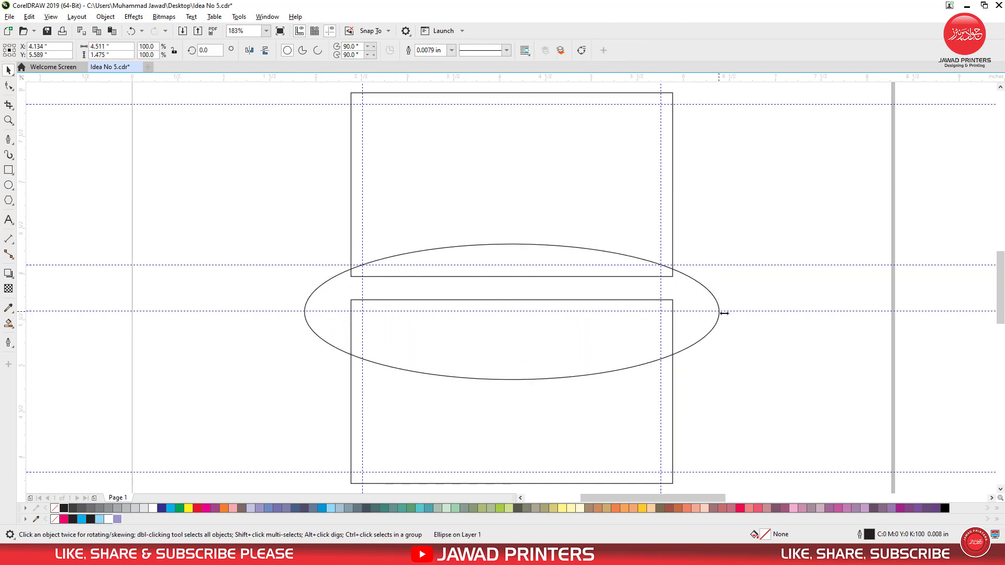
{"action": "left_click_drag", "start_coordinate": [724, 313], "coordinate": [688, 285]}
{"action": "left_click_drag", "start_coordinate": [622, 299], "coordinate": [622, 292]}
Create a filled shape with Smart Fill from the area where the ellipse overlaps the upper card.
{"action": "key", "text": "z"}
{"action": "left_click_drag", "start_coordinate": [283, 186], "coordinate": [523, 311]}
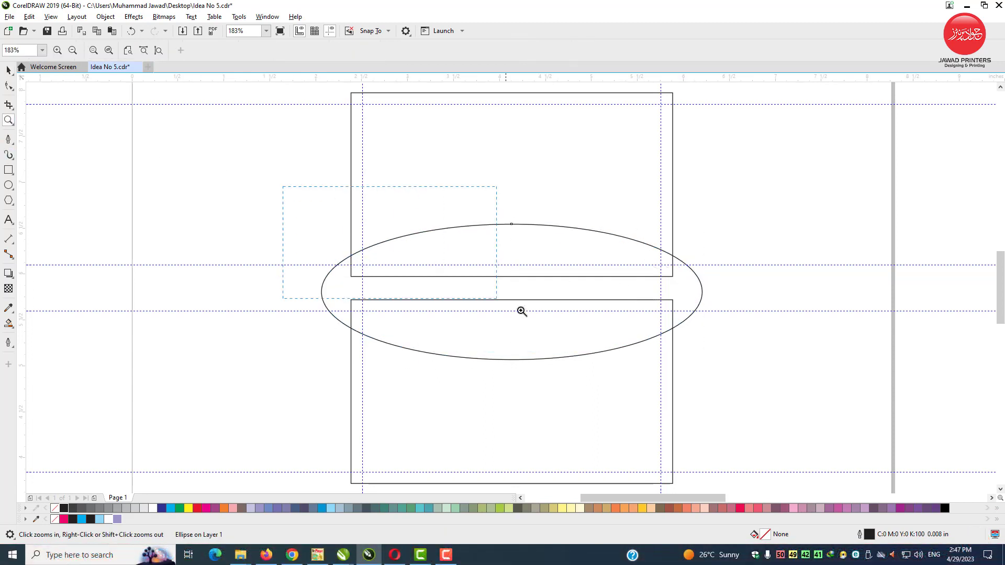
{"action": "left_click_drag", "start_coordinate": [710, 393], "coordinate": [710, 393]}
{"action": "left_click", "coordinate": [7, 70]}
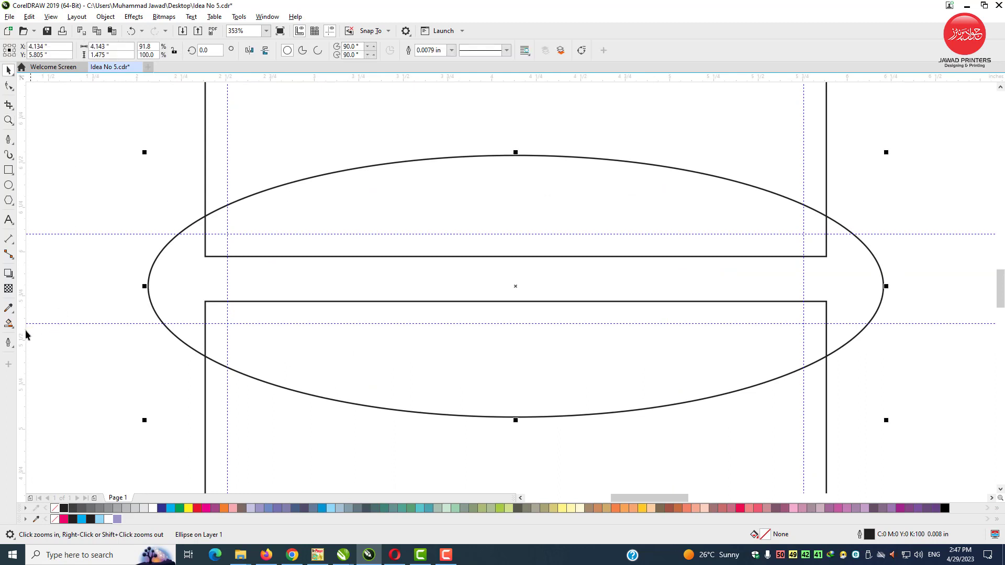
{"action": "left_click", "coordinate": [11, 325]}
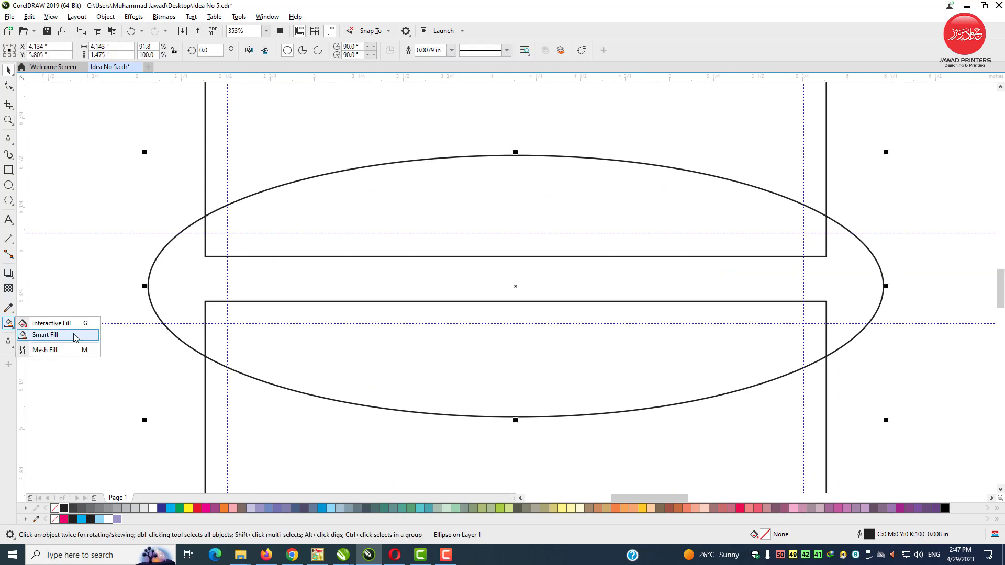
{"action": "left_click", "coordinate": [45, 335]}
{"action": "left_click", "coordinate": [336, 239]}
{"action": "left_click", "coordinate": [9, 71]}
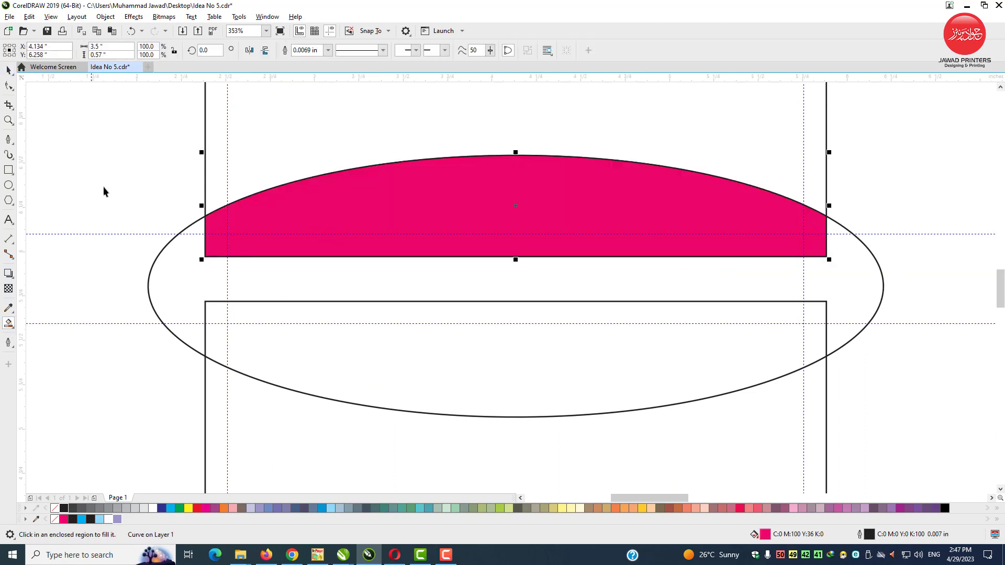
Delete the ellipse, leaving the filled arc shape on the upper card.
{"action": "left_click", "coordinate": [168, 273]}
{"action": "right_click", "coordinate": [167, 273]}
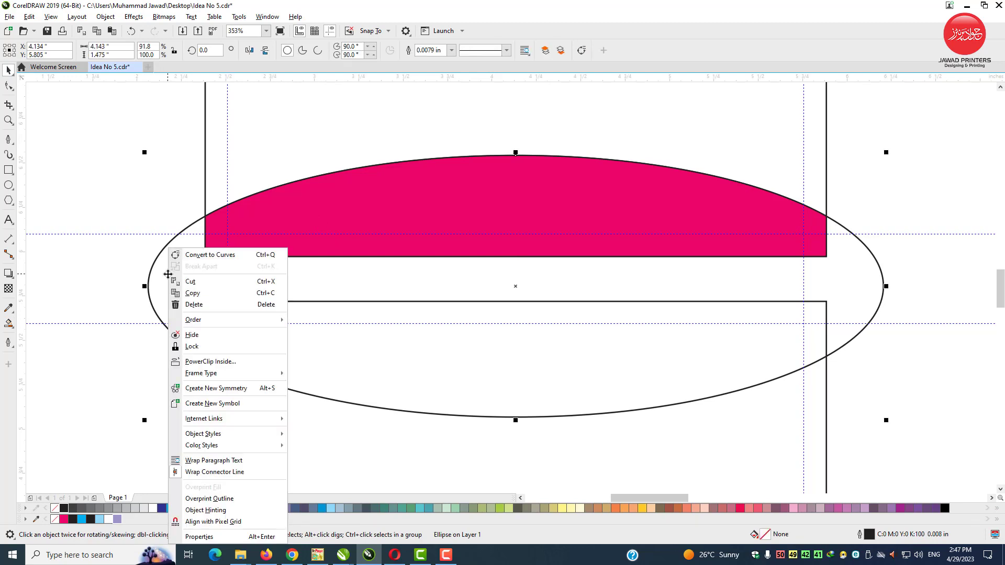
{"action": "left_click", "coordinate": [194, 305]}
Fill the arc shape at the bottom of the upper card with Pastel Blue and remove its outline.
{"action": "scroll", "coordinate": [190, 309], "scroll_direction": "down", "scroll_amount": 3}
{"action": "left_click", "coordinate": [292, 249]}
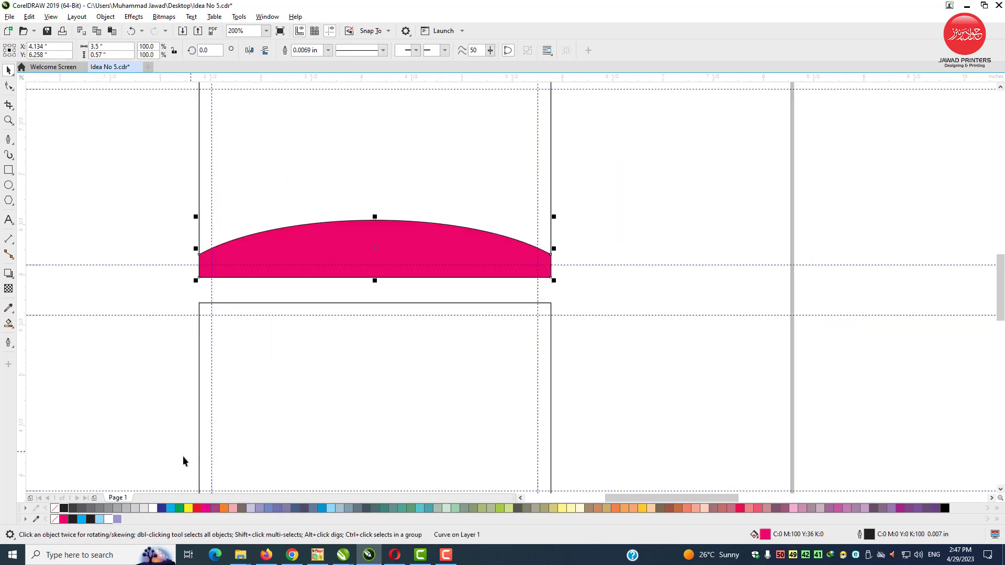
{"action": "left_click", "coordinate": [118, 520]}
{"action": "right_click", "coordinate": [54, 508]}
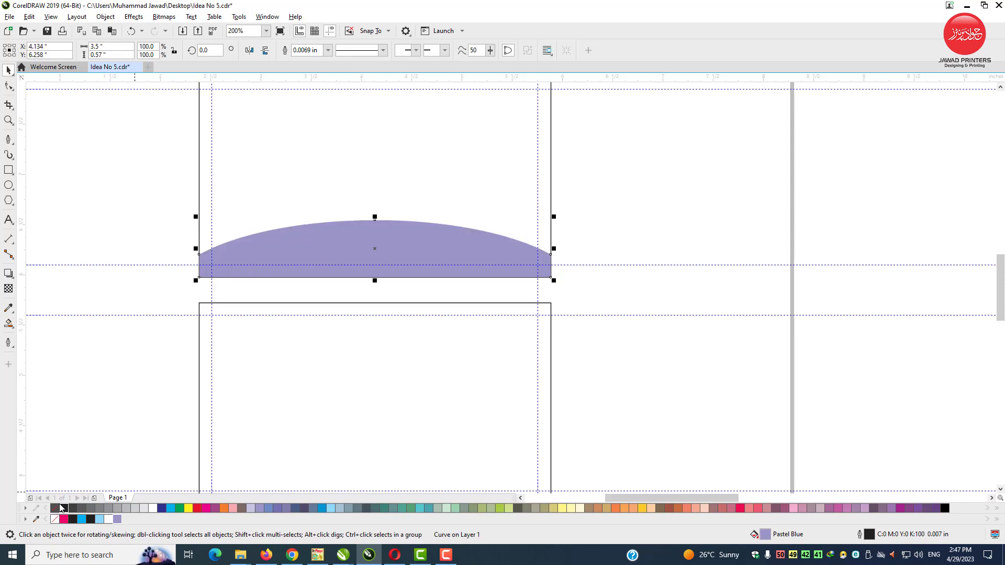
Fill the upper card rectangle with black and remove its outline.
{"action": "left_click", "coordinate": [291, 215]}
{"action": "left_click", "coordinate": [63, 509]}
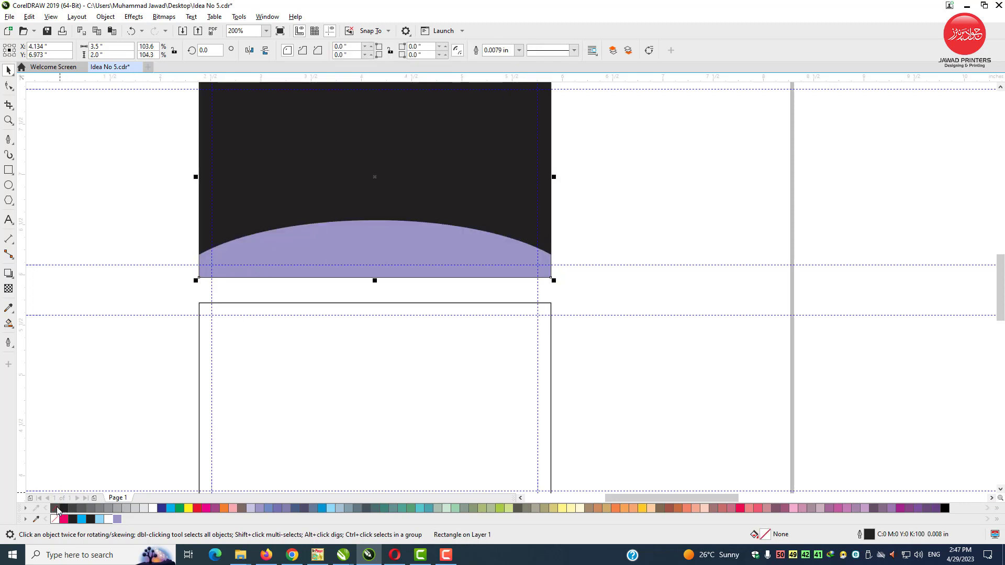
{"action": "right_click", "coordinate": [55, 508]}
{"action": "scroll", "coordinate": [585, 220], "scroll_direction": "down", "scroll_amount": 2}
{"action": "left_click", "coordinate": [81, 168]}
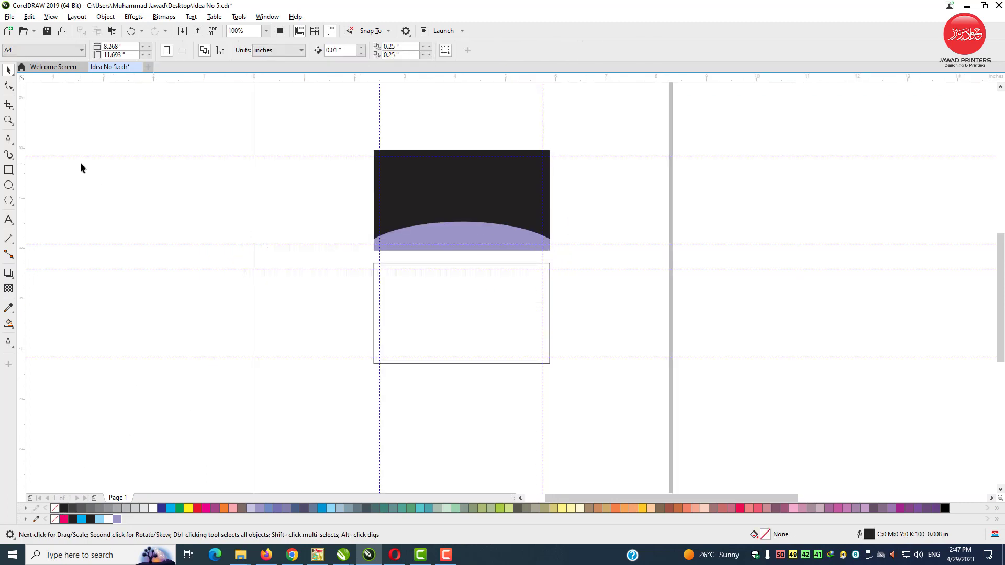
Draw a rectangle about 1.84 by 2 inches over the right half of the lower card, starting from its top-right corner.
{"action": "left_click", "coordinate": [9, 120]}
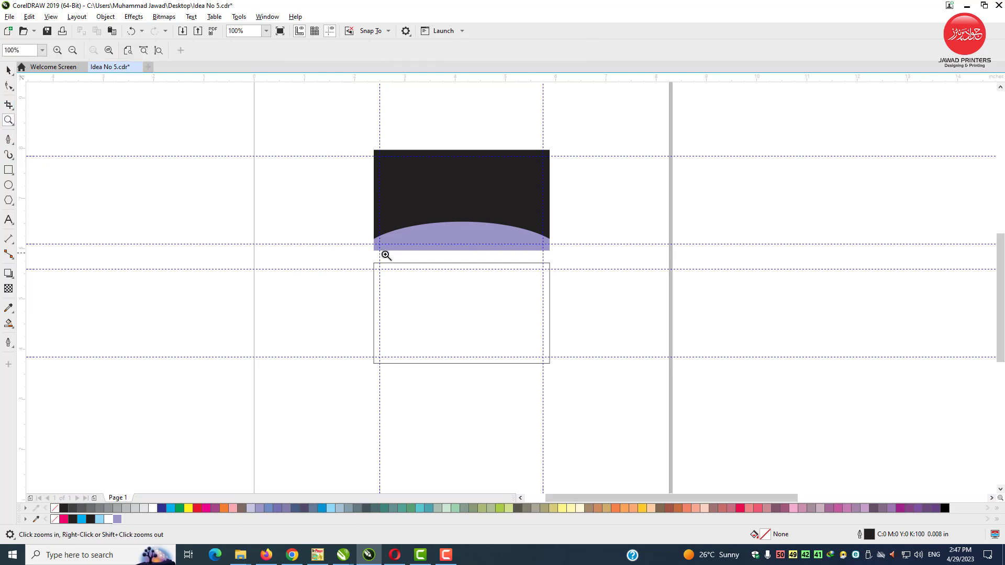
{"action": "left_click_drag", "start_coordinate": [565, 382], "coordinate": [566, 382]}
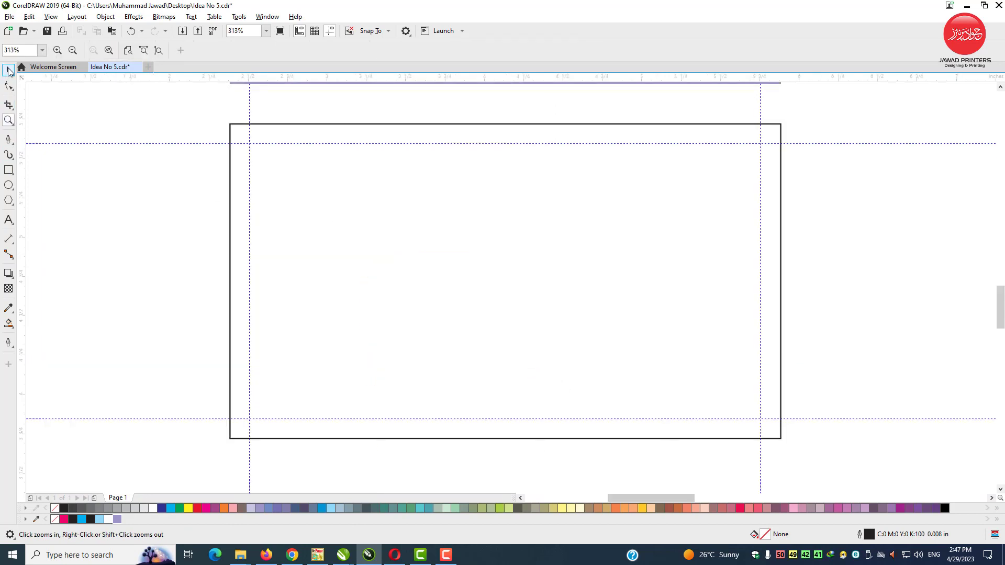
{"action": "left_click", "coordinate": [8, 70]}
{"action": "left_click", "coordinate": [8, 171]}
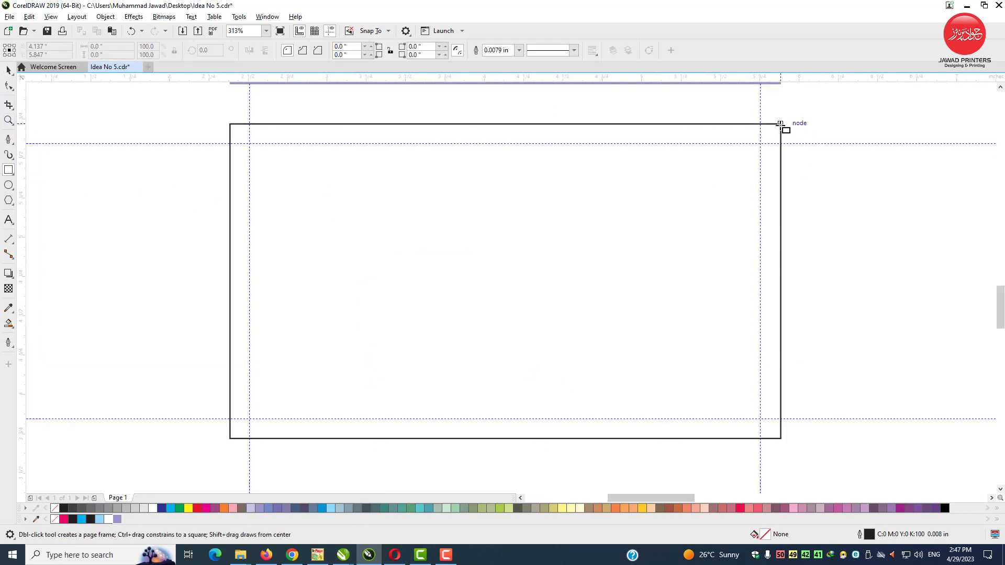
{"action": "left_click_drag", "start_coordinate": [781, 125], "coordinate": [491, 438]}
{"action": "left_click", "coordinate": [8, 70]}
Convert the right-half rectangle to curves and move its bottom-left node inward along the card's bottom edge to slant the left side.
{"action": "right_click", "coordinate": [559, 169]}
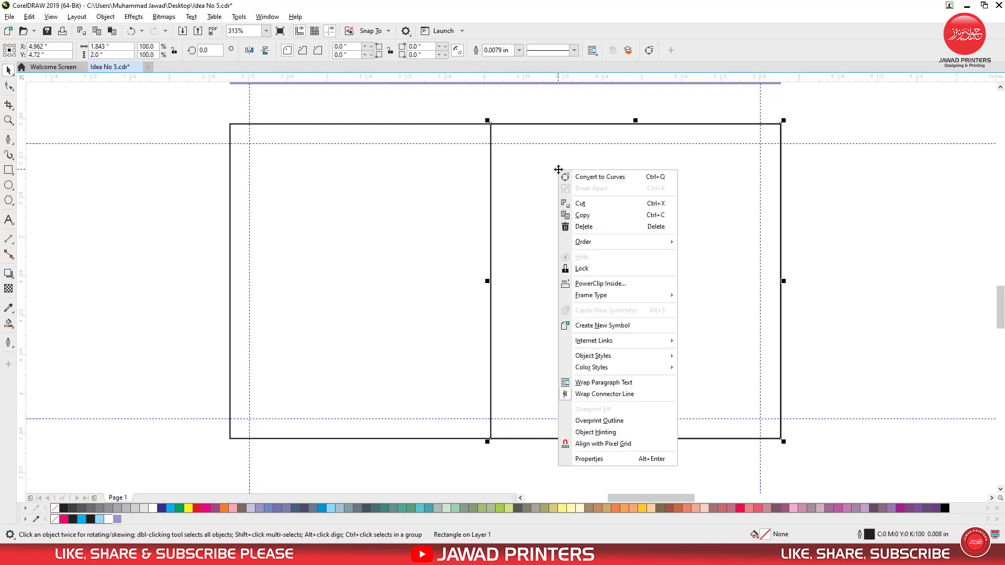
{"action": "left_click", "coordinate": [568, 178]}
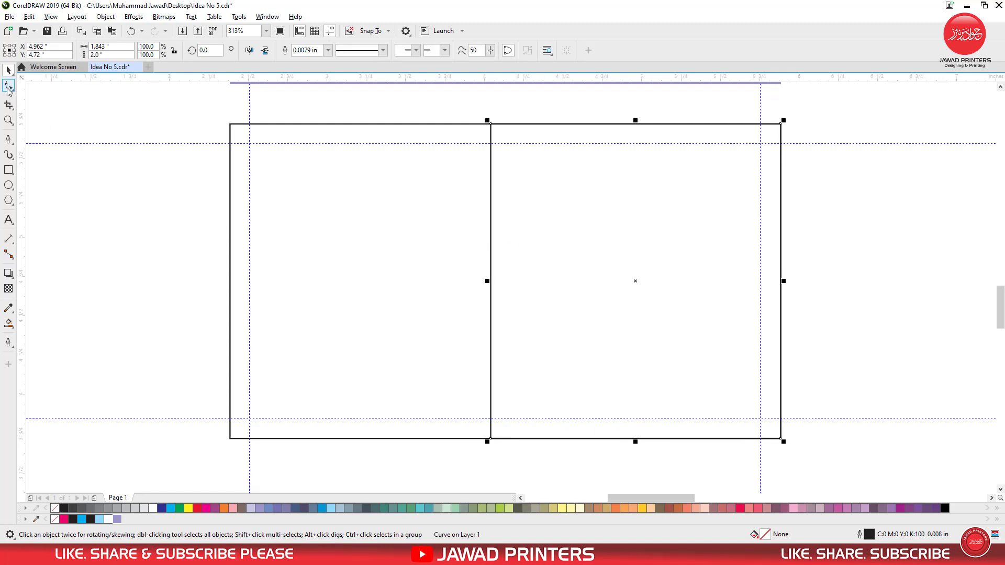
{"action": "left_click", "coordinate": [8, 87]}
{"action": "left_click_drag", "start_coordinate": [488, 440], "coordinate": [549, 439]}
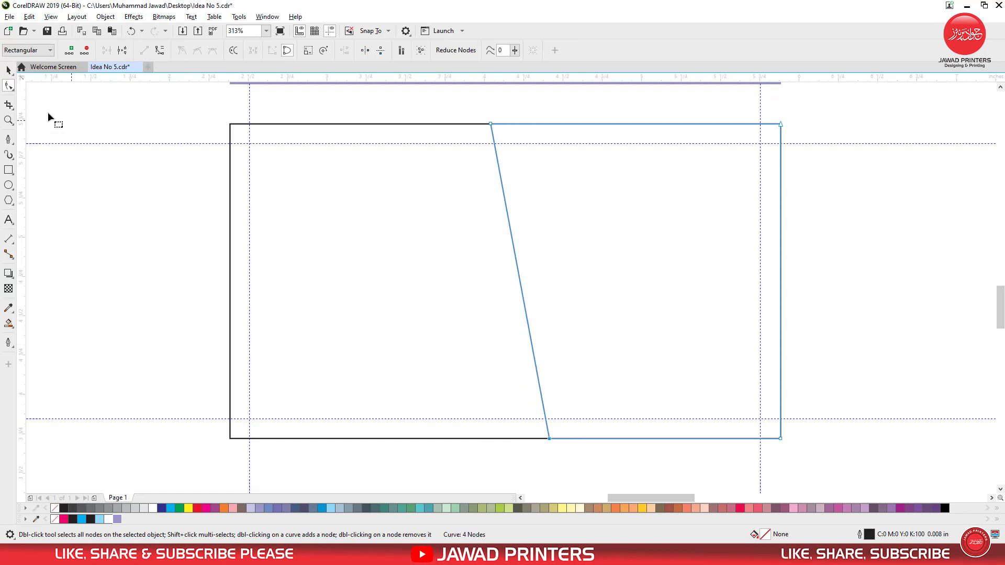
{"action": "left_click", "coordinate": [11, 75]}
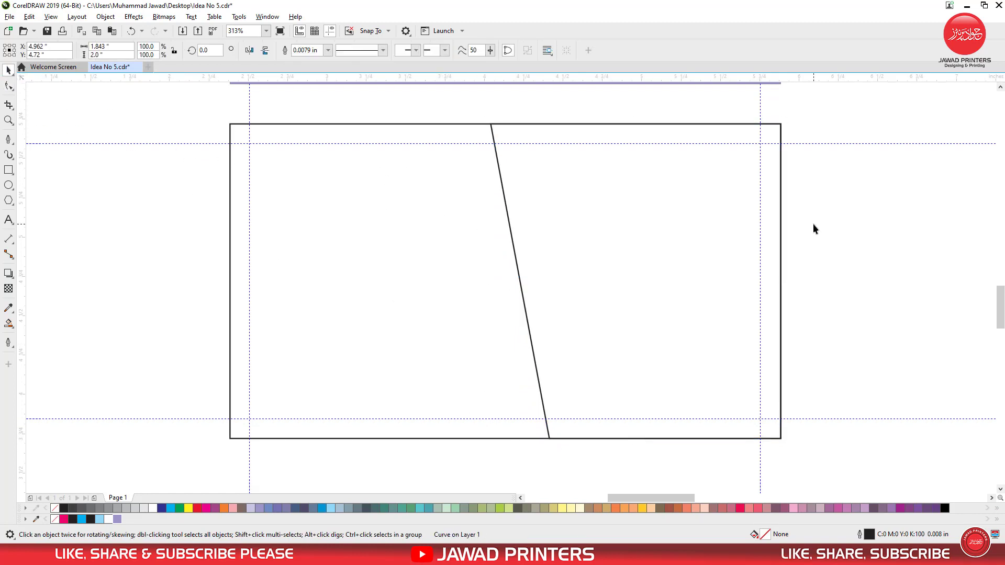
{"action": "left_click", "coordinate": [812, 226]}
Draw a rectangle about 0.82 by 0.47 inches in the lower card's top-right corner and convert it to curves.
{"action": "left_click", "coordinate": [9, 171]}
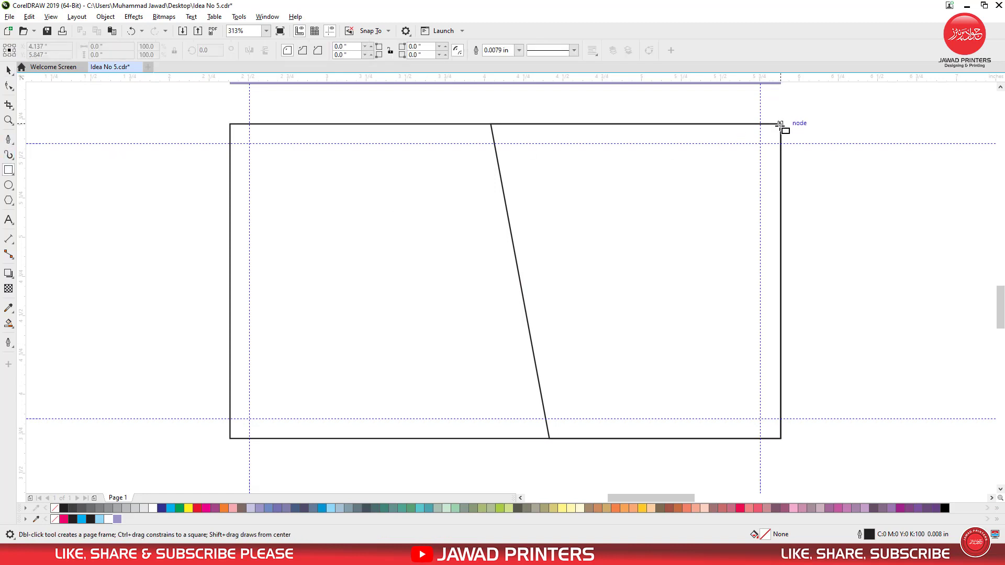
{"action": "left_click_drag", "start_coordinate": [780, 124], "coordinate": [653, 197]}
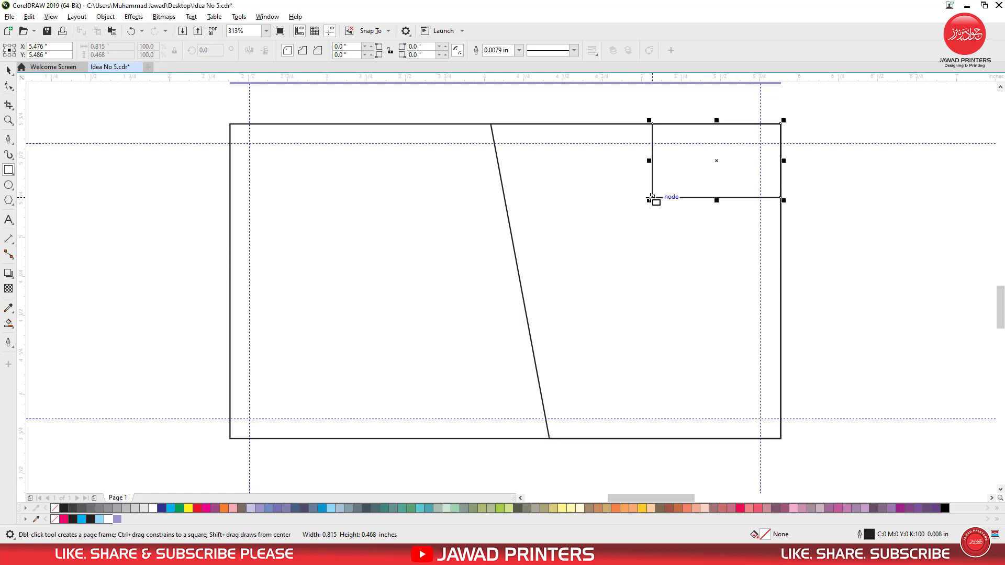
{"action": "left_click", "coordinate": [9, 70]}
{"action": "right_click", "coordinate": [691, 161]}
{"action": "left_click", "coordinate": [699, 169]}
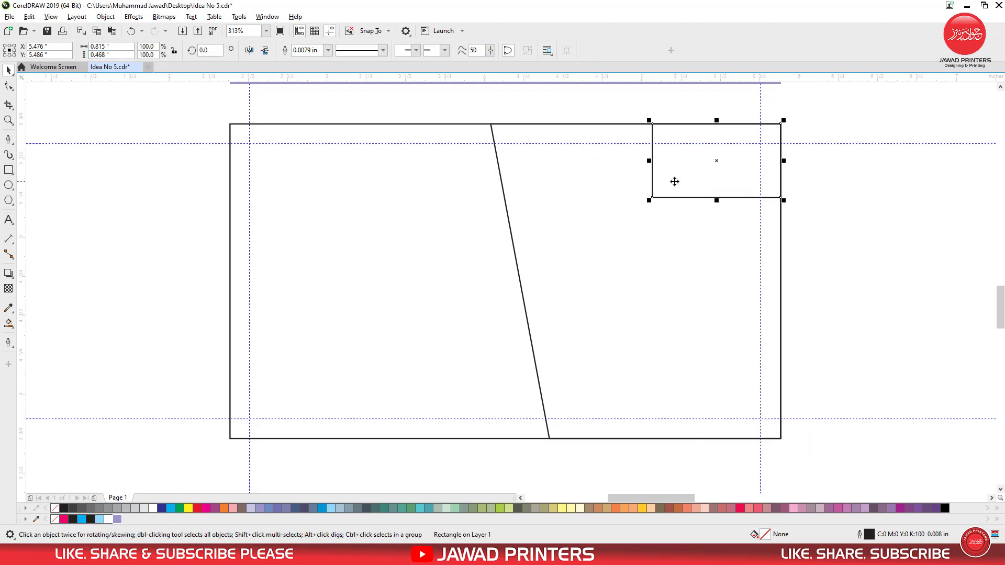
Delete the bottom-left node of the small rectangle in the lower card's top-right corner.
{"action": "left_click", "coordinate": [9, 87]}
{"action": "left_click_drag", "start_coordinate": [679, 191], "coordinate": [642, 207]}
{"action": "right_click", "coordinate": [653, 197]}
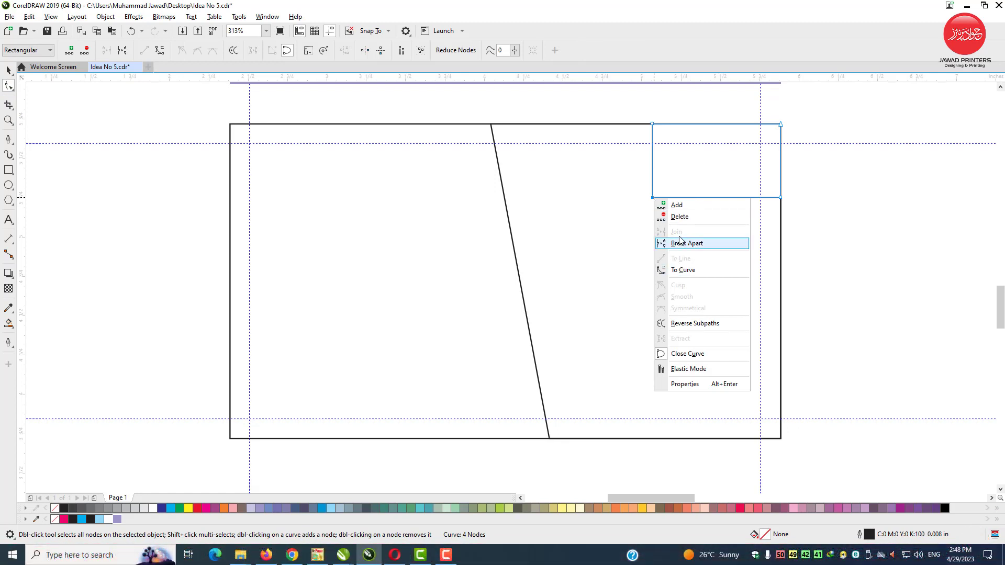
{"action": "left_click", "coordinate": [679, 217]}
Convert the corner triangle's diagonal side to a curve bowed toward the card corner and extend the shape's height to about 0.54 inches.
{"action": "right_click", "coordinate": [710, 160]}
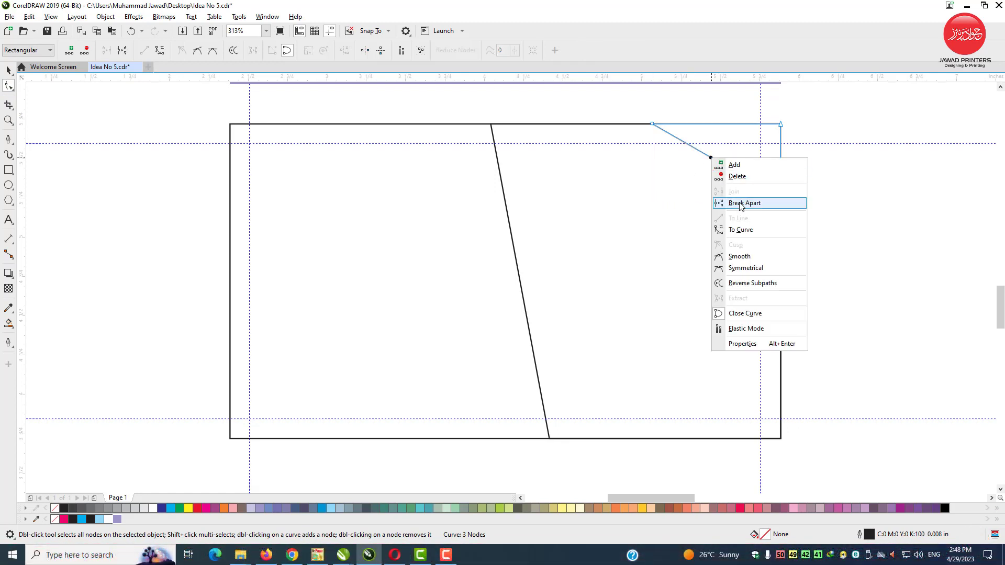
{"action": "left_click", "coordinate": [745, 230]}
{"action": "left_click_drag", "start_coordinate": [714, 158], "coordinate": [723, 147]}
{"action": "left_click_drag", "start_coordinate": [781, 198], "coordinate": [781, 208]}
{"action": "left_click_drag", "start_coordinate": [759, 175], "coordinate": [760, 167]}
{"action": "key", "text": "space"}
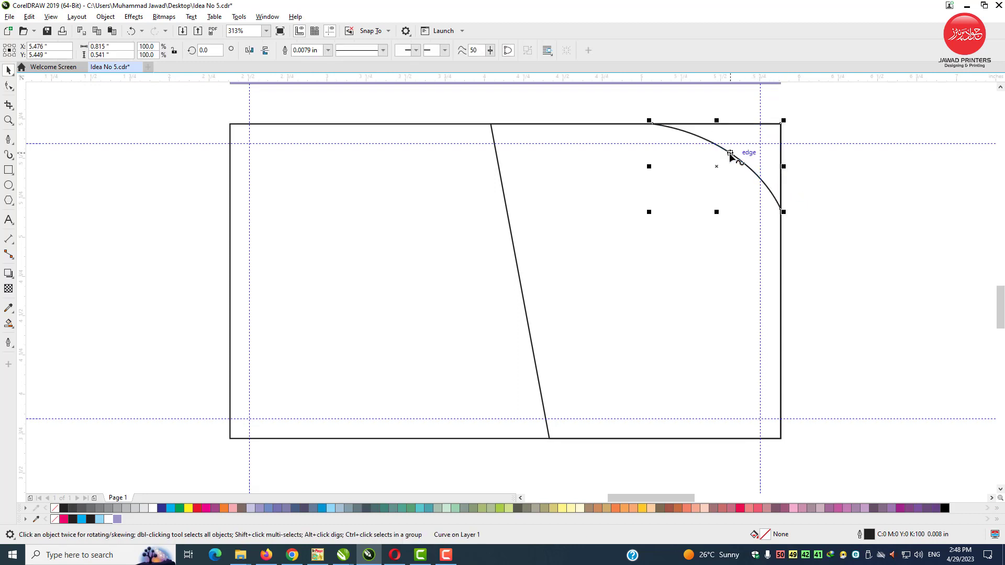
Fill the curved corner shape with pastel blue and the slanted right-half shape with black, both without an outline.
{"action": "left_click", "coordinate": [118, 521]}
{"action": "right_click", "coordinate": [55, 520]}
{"action": "left_click", "coordinate": [665, 263]}
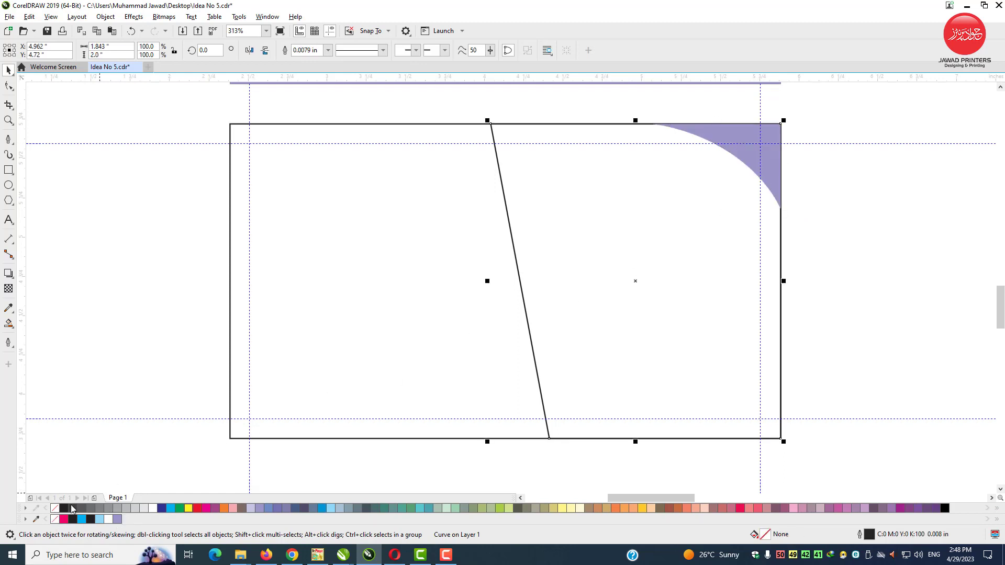
{"action": "left_click", "coordinate": [75, 521]}
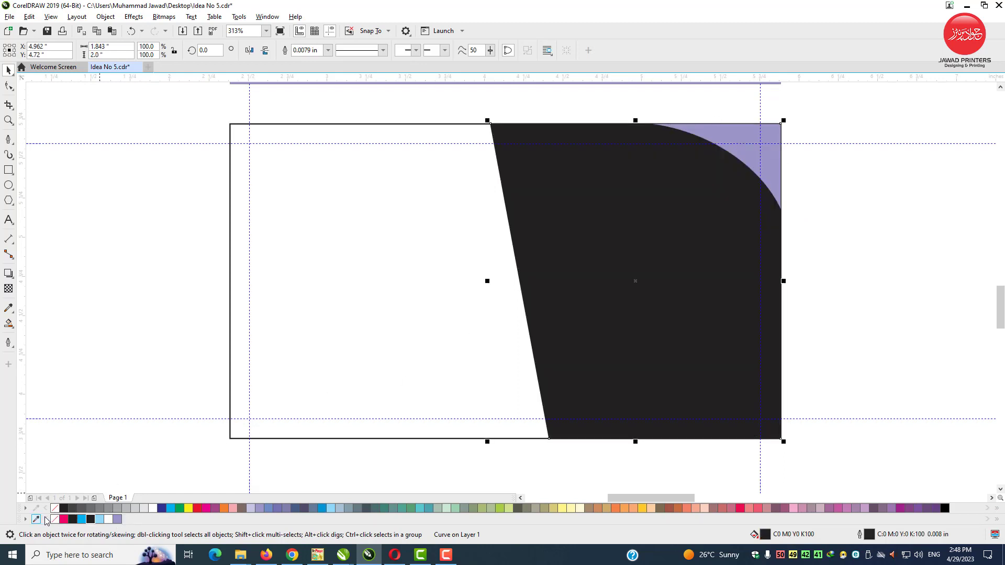
{"action": "key", "text": "Escape"}
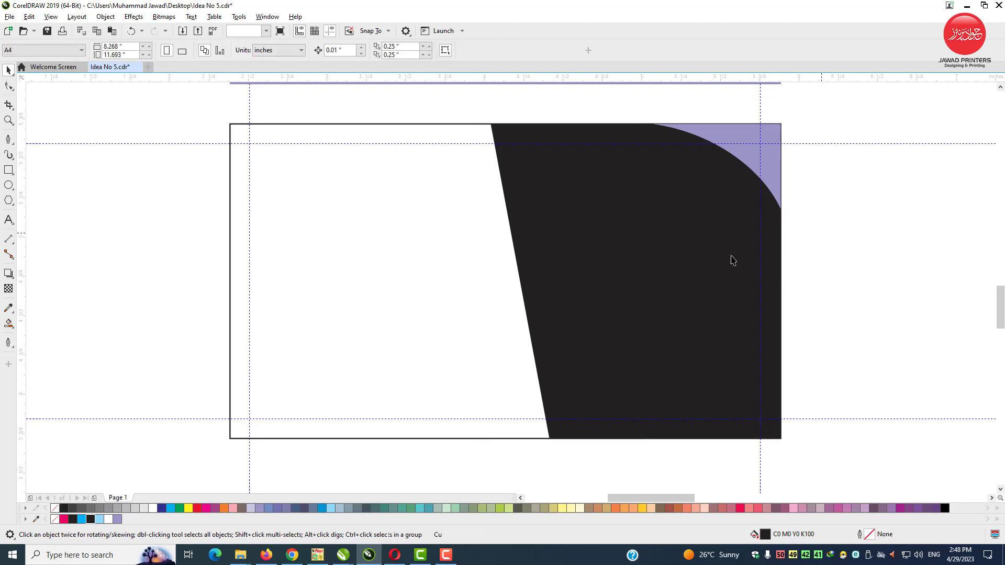
Draw a closed six-node strip about 0.66 by 2 inches with the Pen tool along the black shape's slanted left edge, with a kinked outer side.
{"action": "left_click", "coordinate": [512, 227]}
{"action": "left_click", "coordinate": [8, 140]}
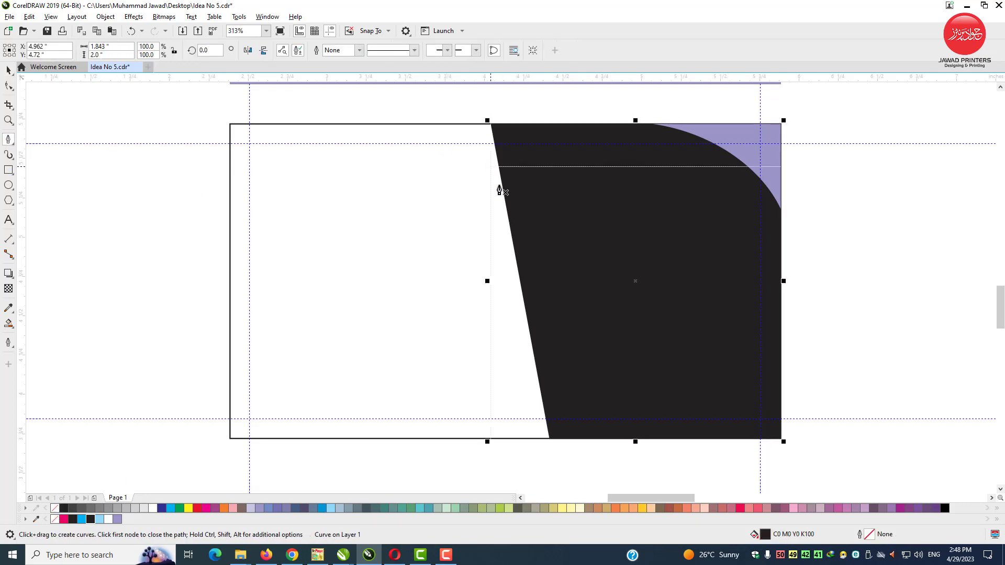
{"action": "left_click", "coordinate": [527, 441]}
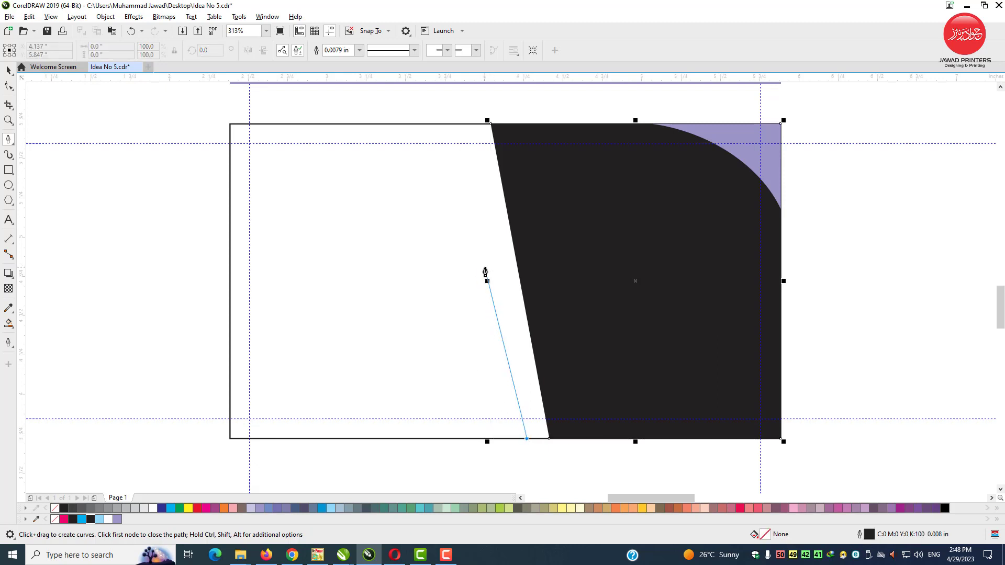
{"action": "left_click", "coordinate": [490, 272]}
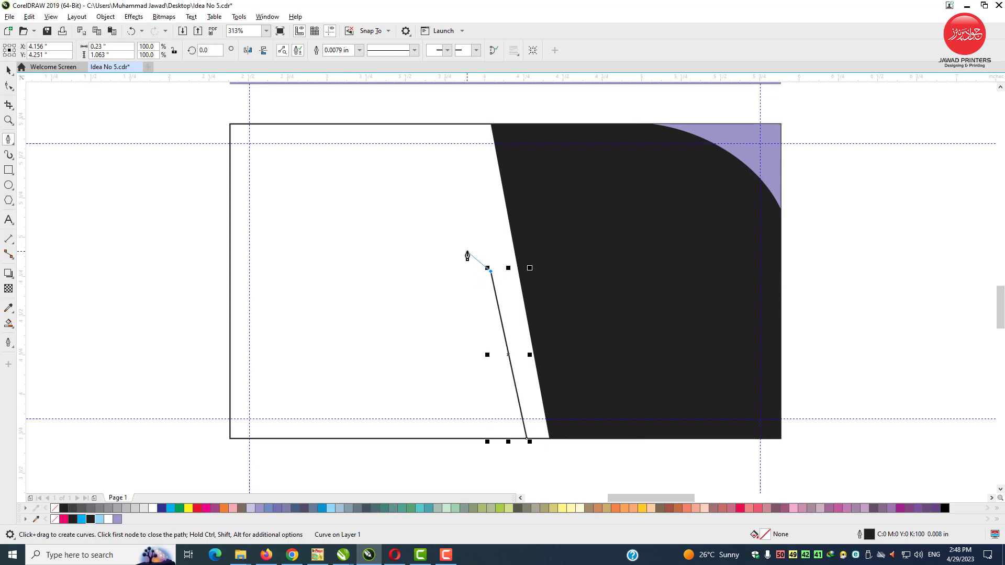
{"action": "left_click", "coordinate": [466, 240]}
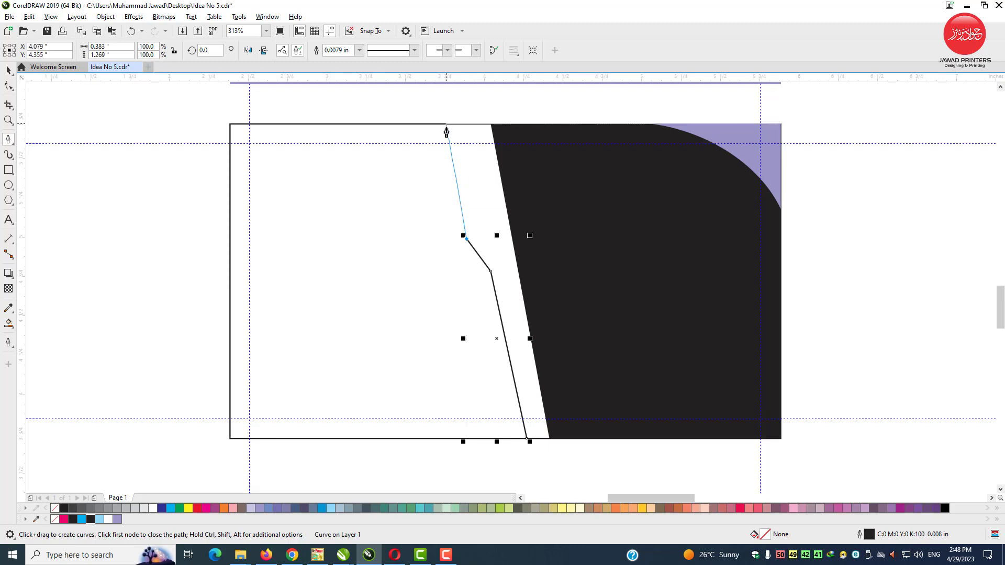
{"action": "left_click", "coordinate": [446, 125]}
{"action": "left_click", "coordinate": [490, 124]}
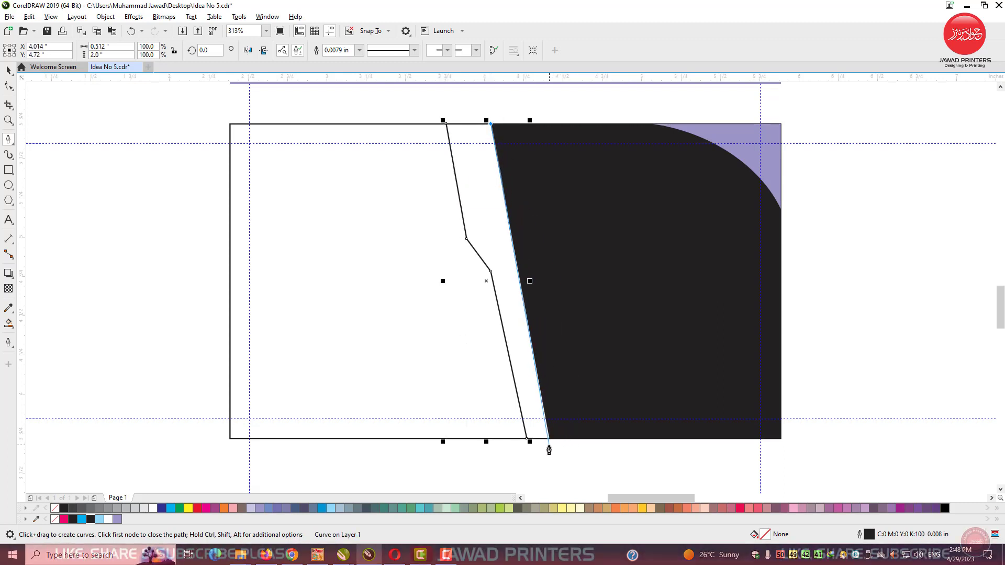
{"action": "double_click", "coordinate": [527, 439]}
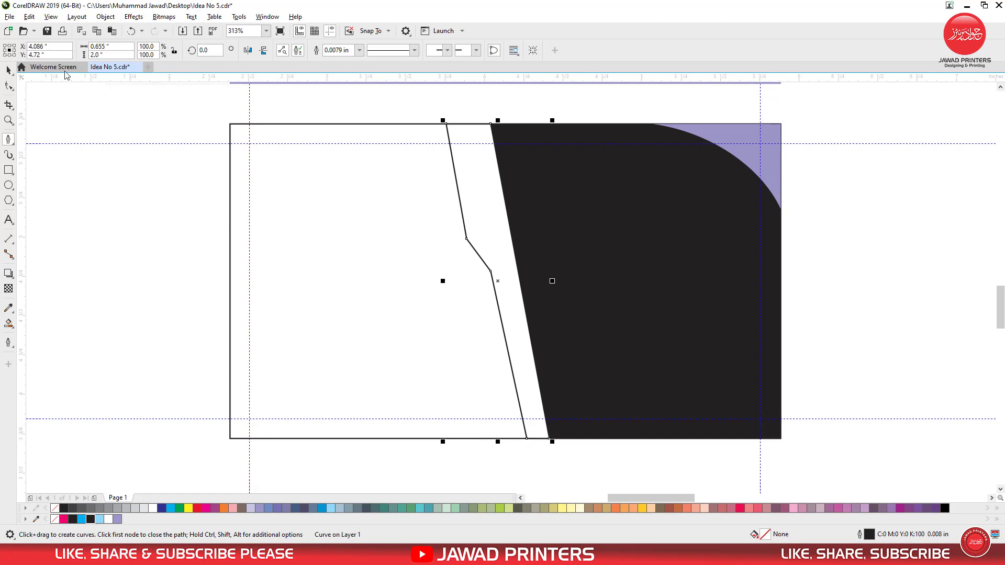
{"action": "left_click", "coordinate": [8, 70]}
Move the strip's outer nodes toward the black shape to narrow it to about 0.61 inches, with the lower segment parallel to the slanted edge.
{"action": "left_click", "coordinate": [9, 119]}
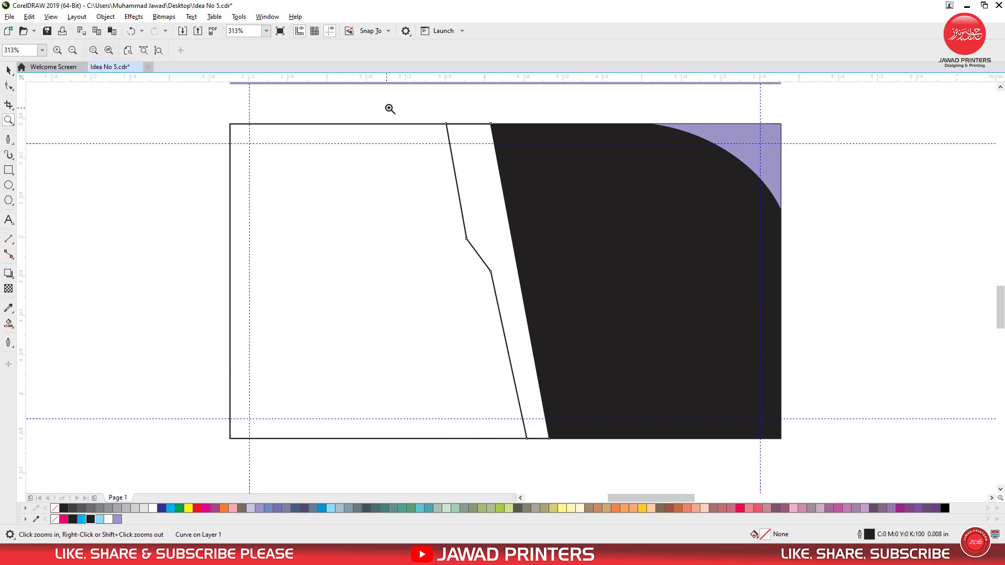
{"action": "left_click_drag", "start_coordinate": [390, 108], "coordinate": [655, 456]}
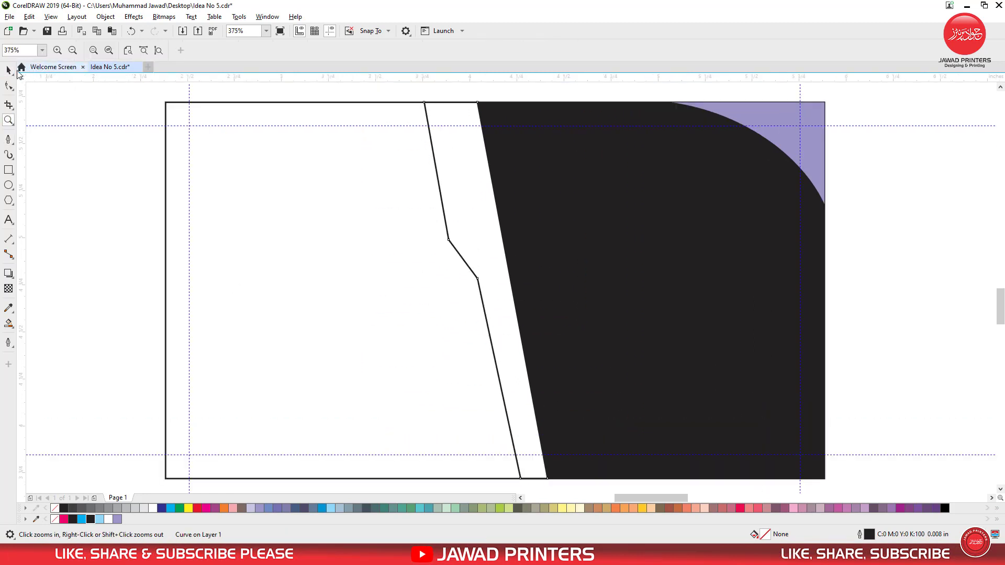
{"action": "left_click", "coordinate": [9, 85]}
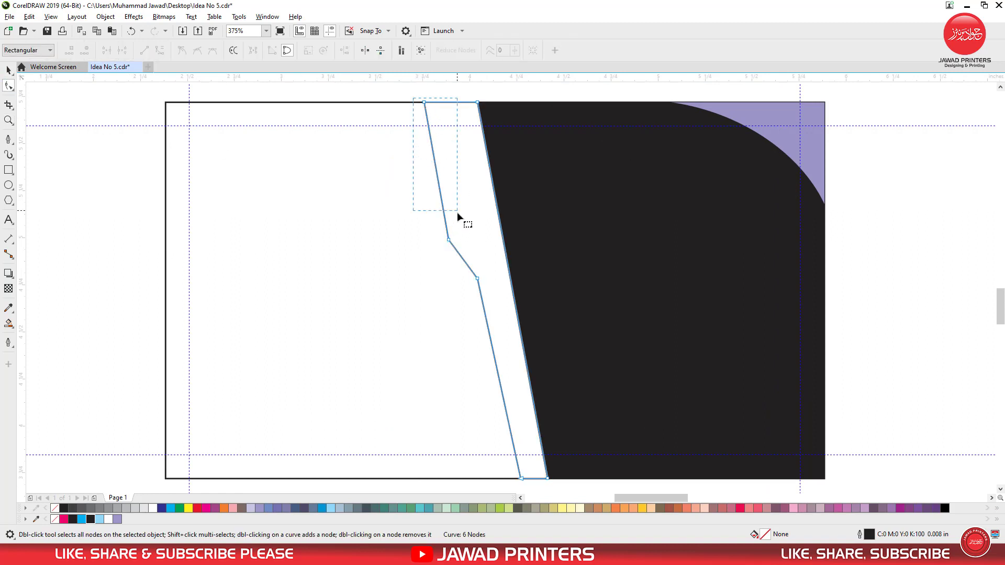
{"action": "left_click_drag", "start_coordinate": [457, 212], "coordinate": [489, 281]}
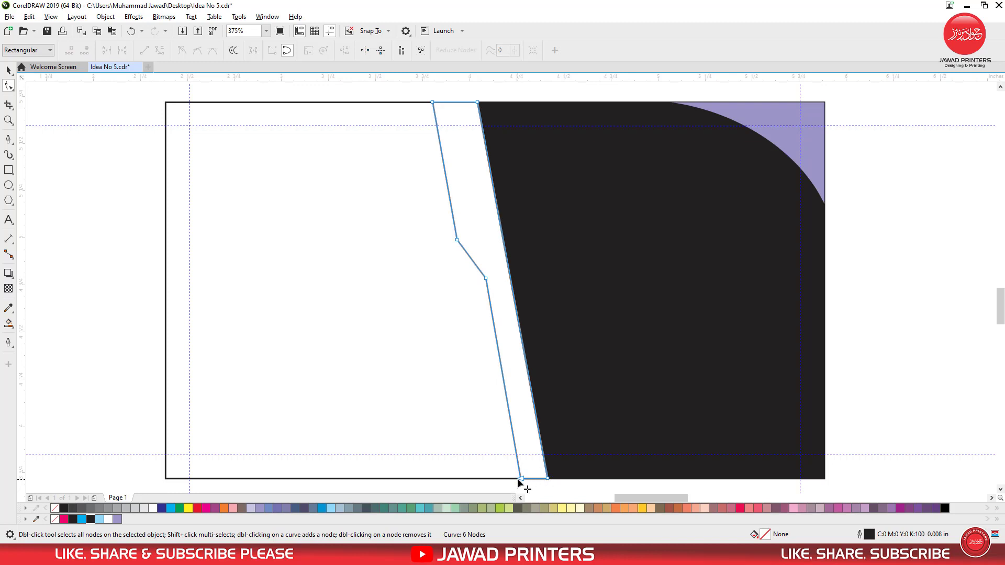
{"action": "left_click_drag", "start_coordinate": [519, 479], "coordinate": [525, 479]}
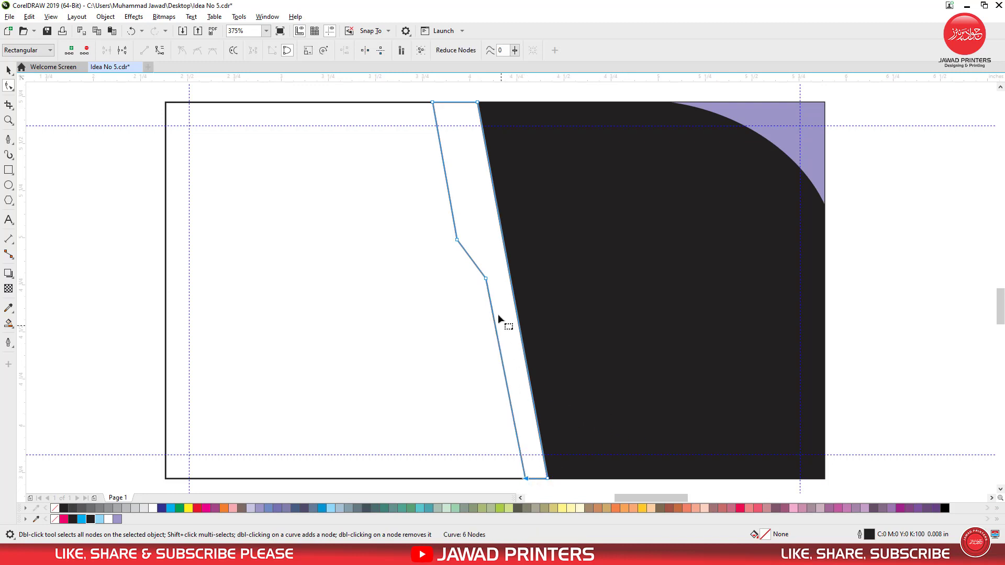
{"action": "left_click_drag", "start_coordinate": [485, 279], "coordinate": [495, 283]}
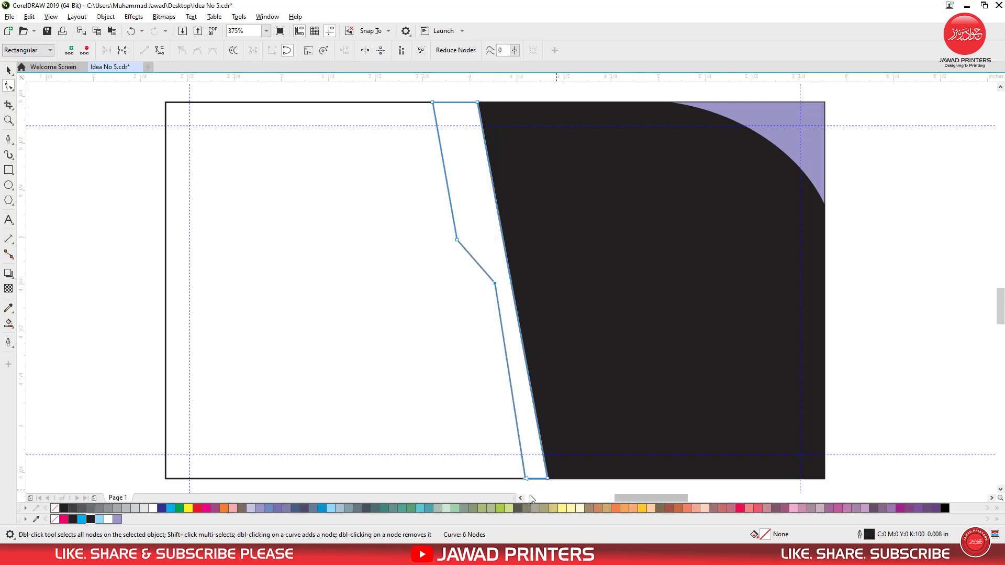
{"action": "left_click_drag", "start_coordinate": [525, 479], "coordinate": [530, 478]}
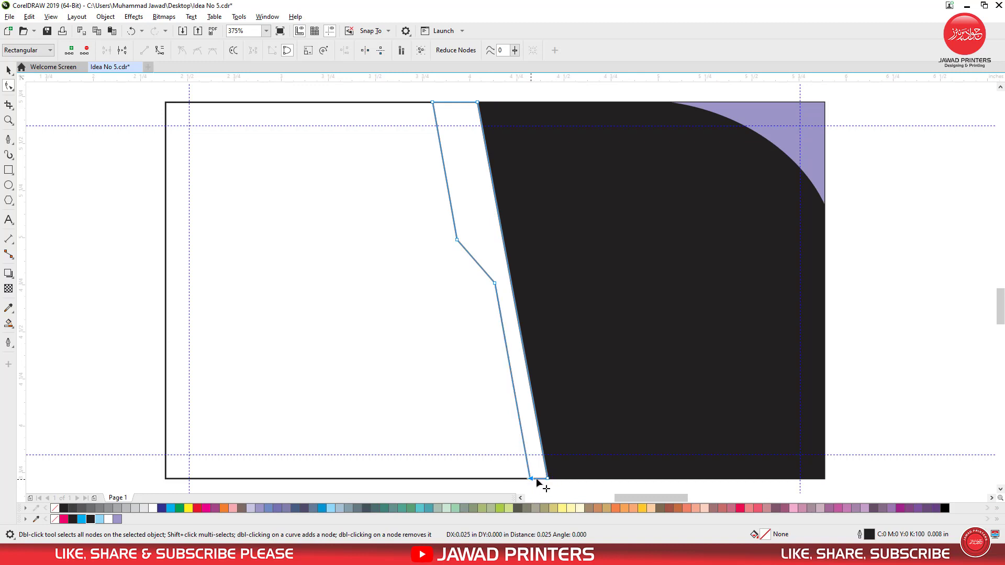
{"action": "left_click", "coordinate": [485, 244]}
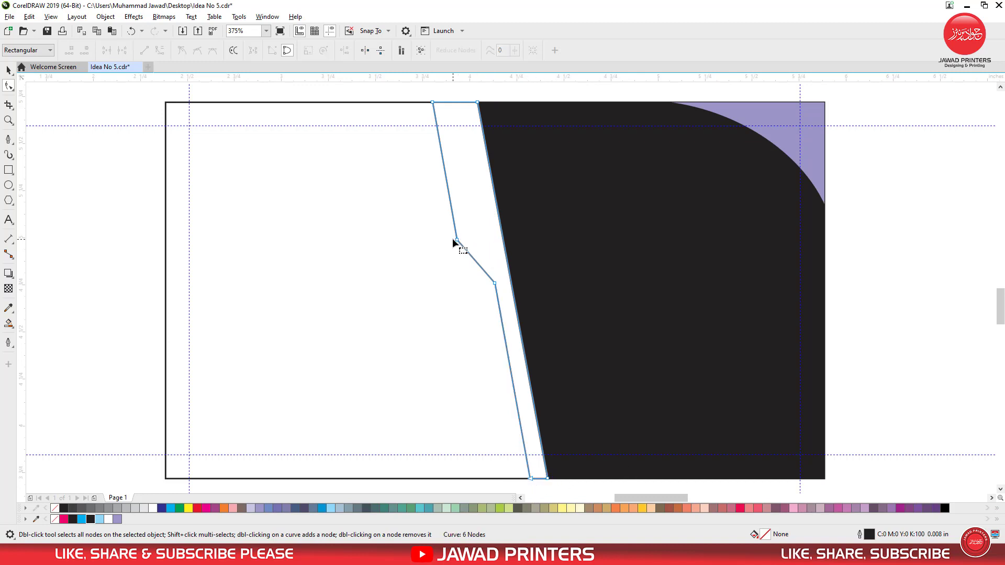
Draw a closed four-node shape about 0.36 by 0.95 inches with the Pen tool inside the strip's upper part, against the black shape's edge.
{"action": "left_click", "coordinate": [8, 120]}
{"action": "left_click_drag", "start_coordinate": [369, 93], "coordinate": [847, 348]}
{"action": "left_click", "coordinate": [8, 71]}
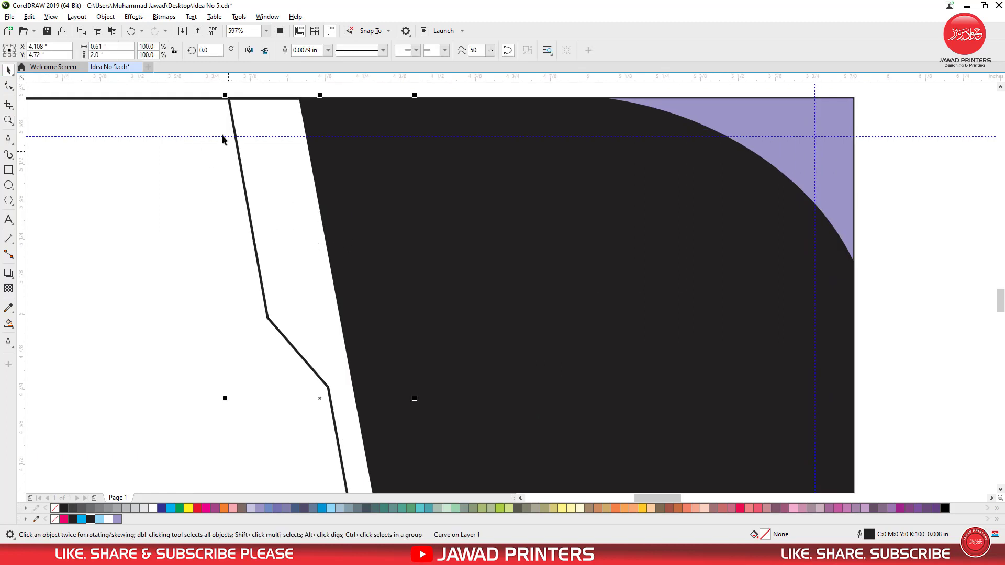
{"action": "left_click", "coordinate": [287, 217]}
{"action": "left_click", "coordinate": [249, 205]}
{"action": "left_click", "coordinate": [8, 139]}
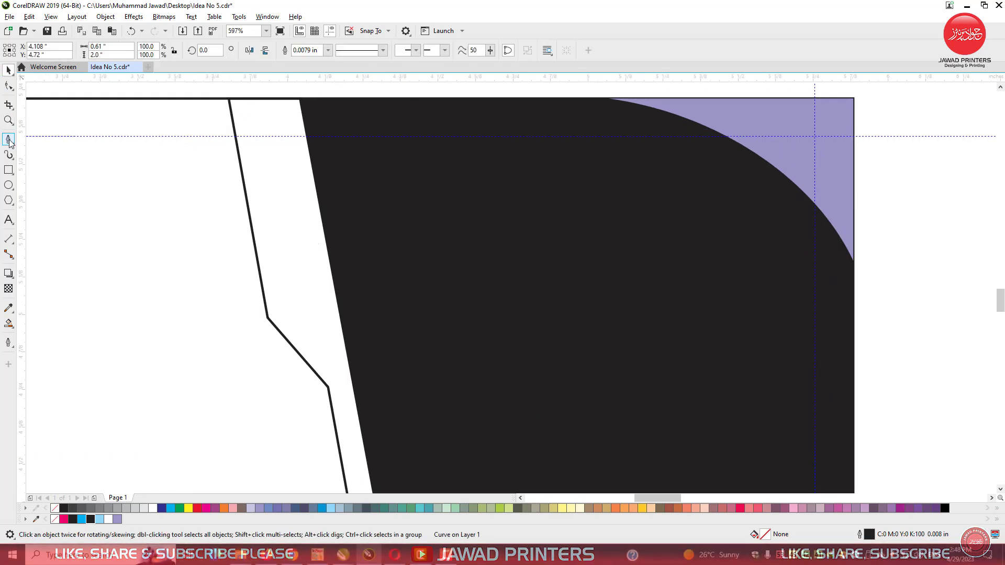
{"action": "left_click", "coordinate": [292, 312]}
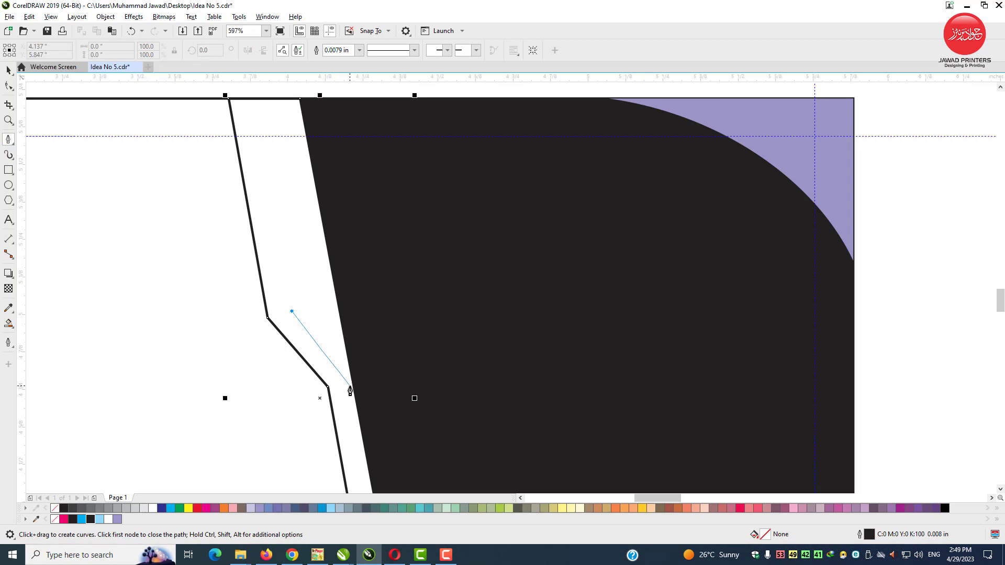
{"action": "left_click", "coordinate": [354, 386]}
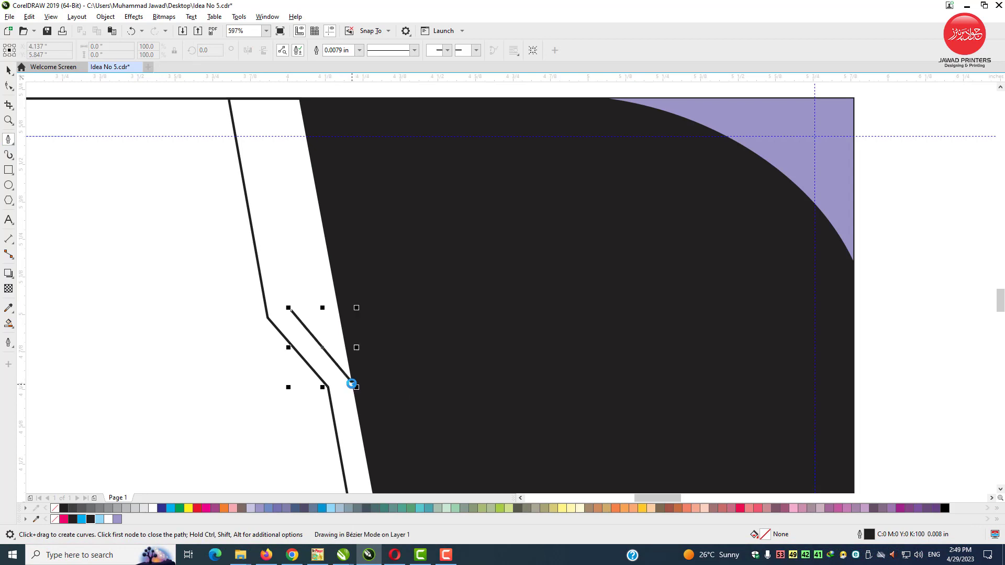
{"action": "left_click", "coordinate": [300, 98]}
{"action": "left_click", "coordinate": [245, 98]}
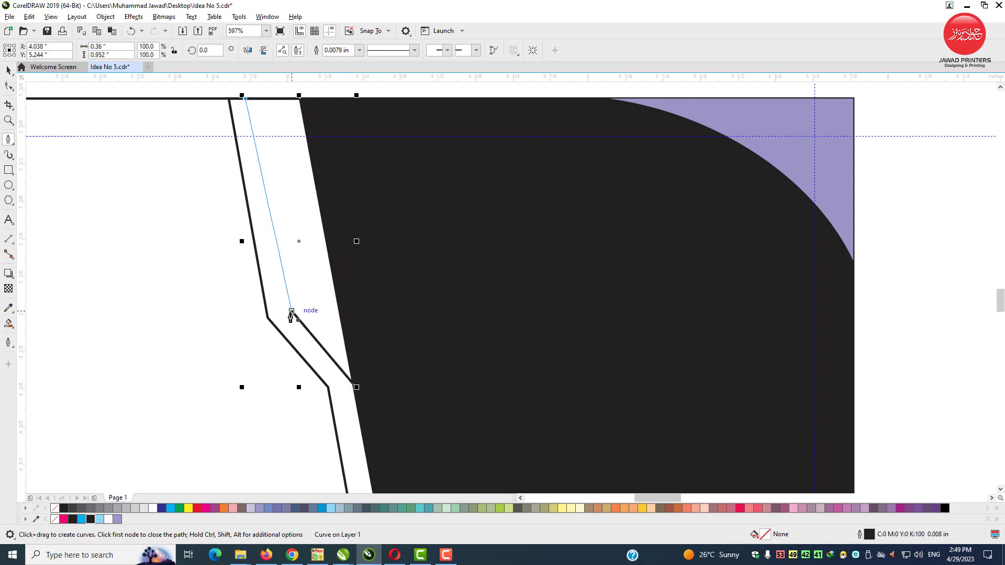
{"action": "left_click", "coordinate": [292, 311]}
{"action": "left_click", "coordinate": [9, 71]}
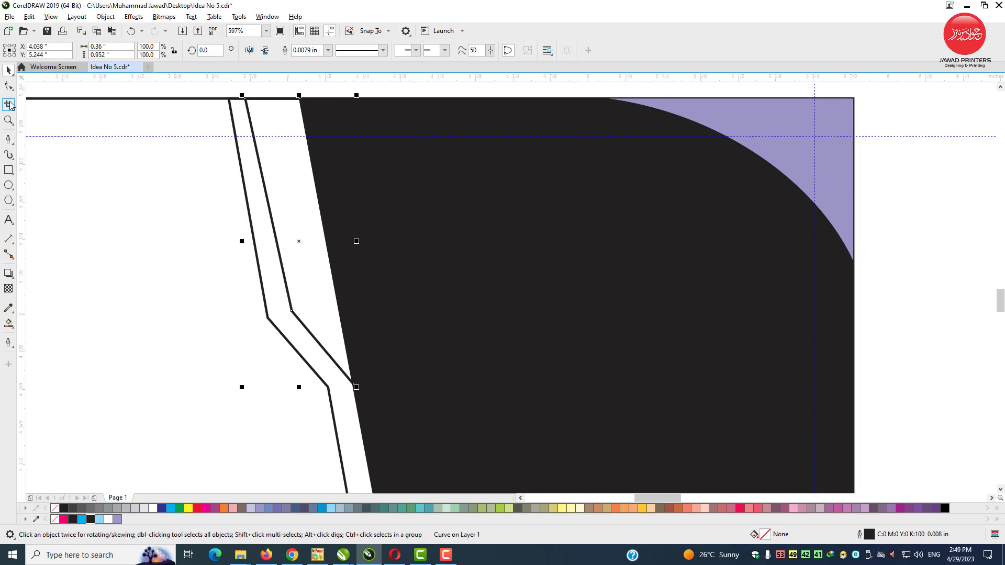
Move the inner shape's kink node outward, parallel to the strip, and raise its lowest node along the black edge to about 0.94 inches height.
{"action": "left_click", "coordinate": [8, 87]}
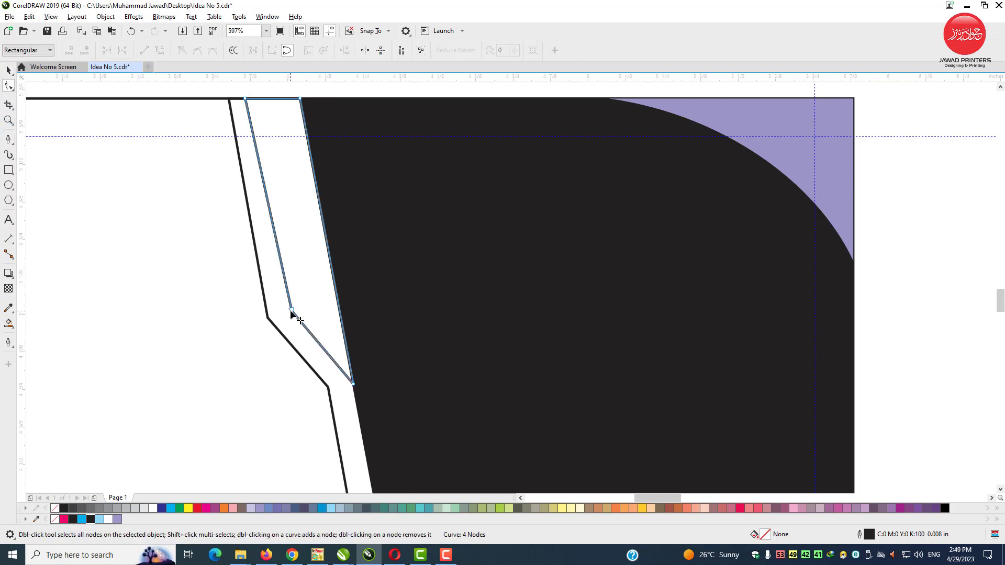
{"action": "left_click_drag", "start_coordinate": [291, 312], "coordinate": [284, 310]}
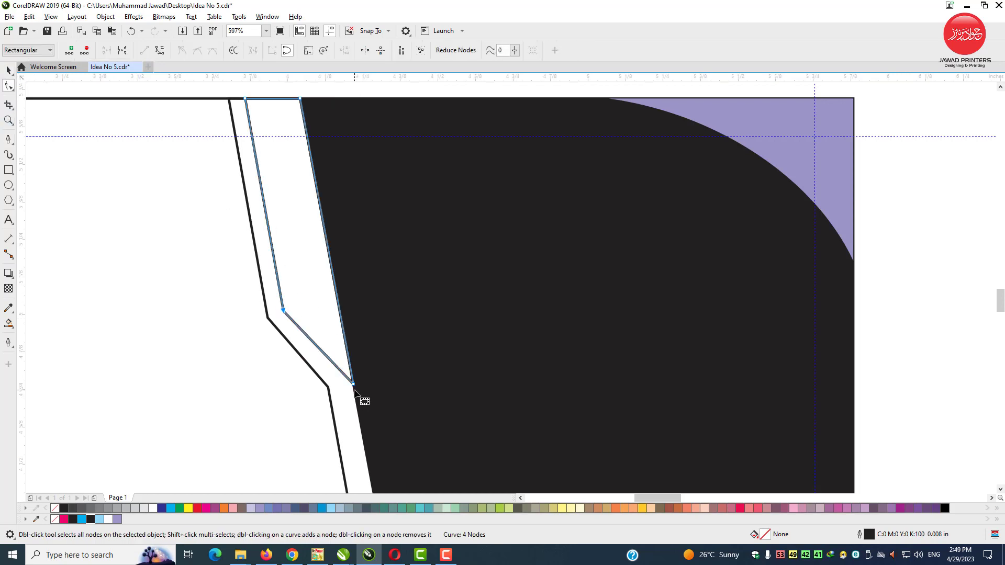
{"action": "left_click_drag", "start_coordinate": [354, 386], "coordinate": [350, 380]}
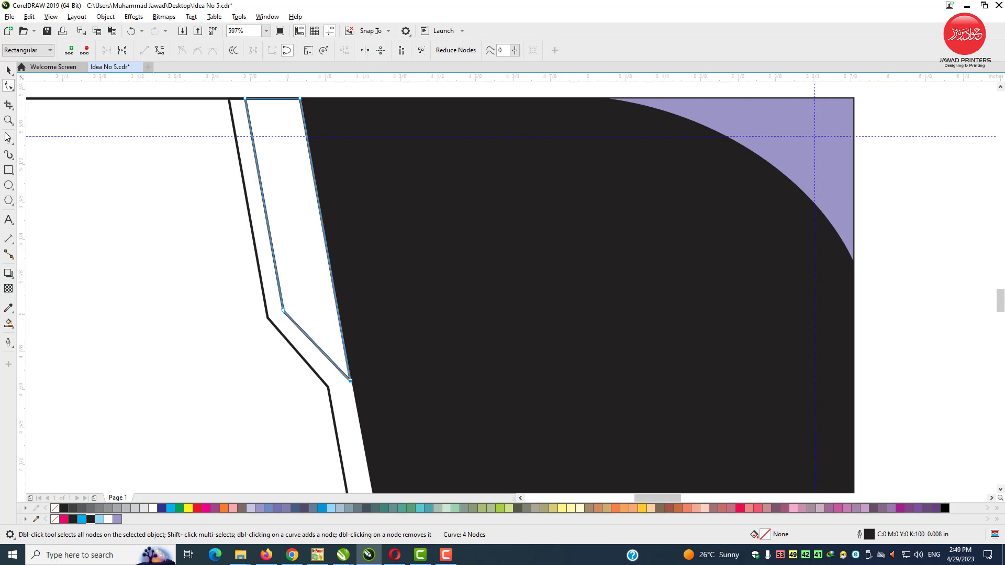
{"action": "left_click", "coordinate": [8, 71]}
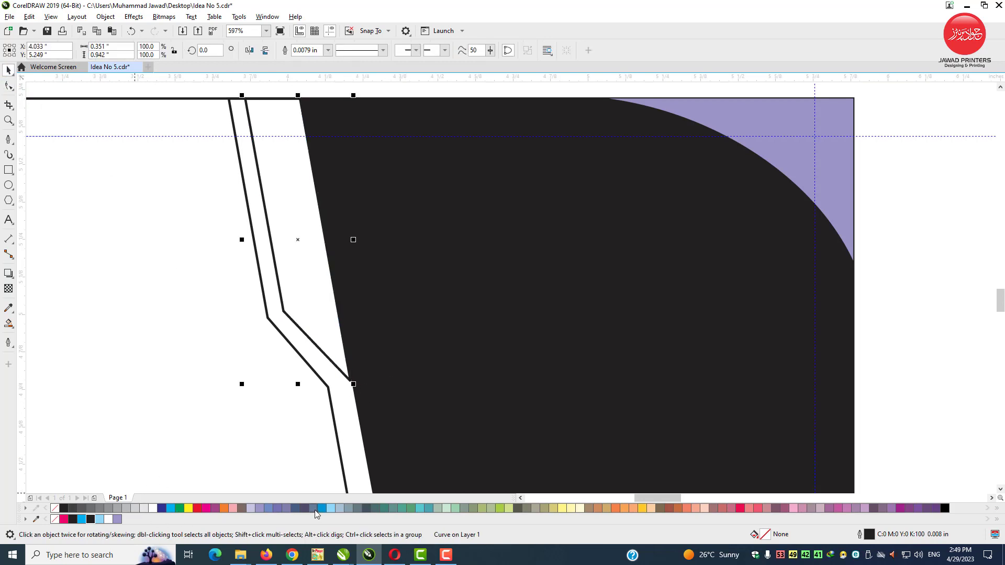
Fill the inner shape with light lavender and the outer strip with pastel blue, and remove both outlines.
{"action": "left_click", "coordinate": [256, 508]}
{"action": "left_click", "coordinate": [347, 428]}
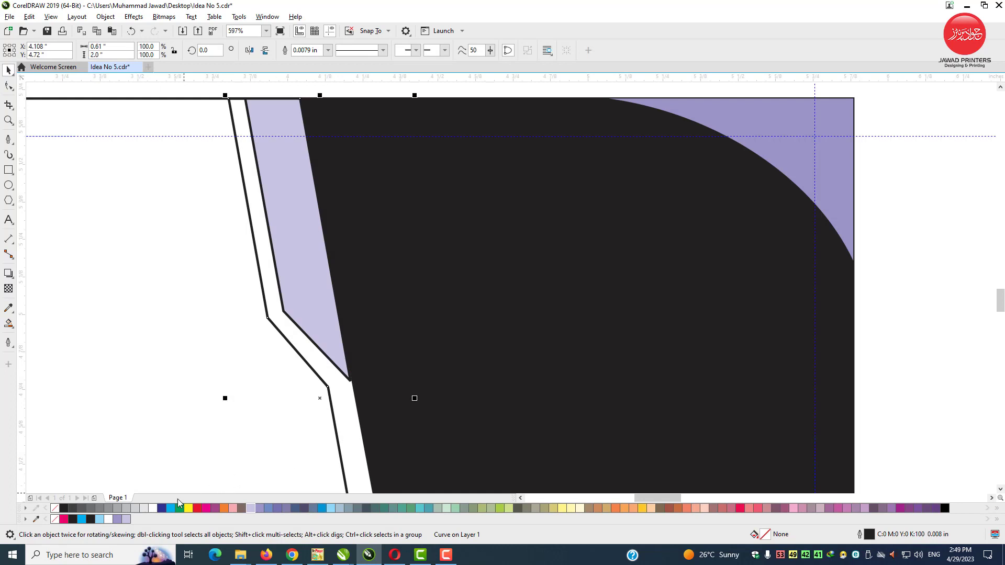
{"action": "left_click", "coordinate": [116, 520]}
{"action": "left_click", "coordinate": [300, 312], "text": "shift"}
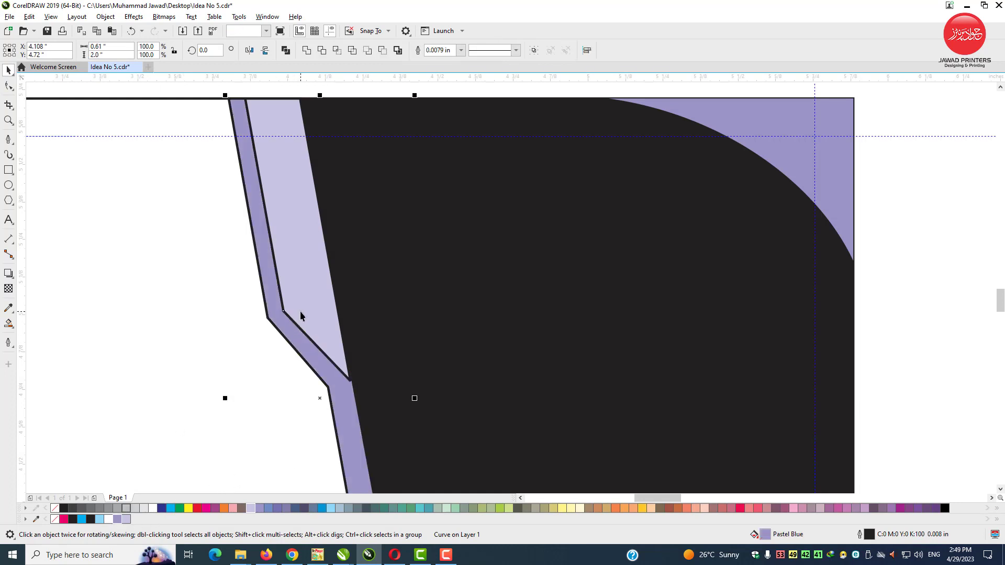
{"action": "right_click", "coordinate": [55, 509]}
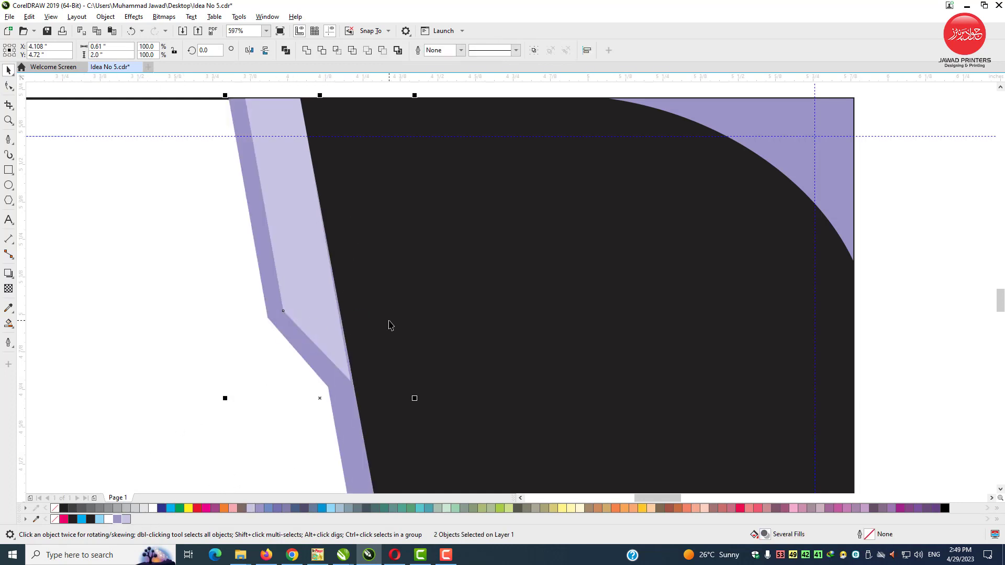
{"action": "left_click", "coordinate": [389, 320]}
Move the lowest node of the light lavender shape onto the black shape's slanted edge, closing the gap between them.
{"action": "left_click", "coordinate": [337, 370]}
{"action": "left_click", "coordinate": [9, 120]}
{"action": "left_click_drag", "start_coordinate": [300, 294], "coordinate": [404, 405]}
{"action": "left_click", "coordinate": [8, 70]}
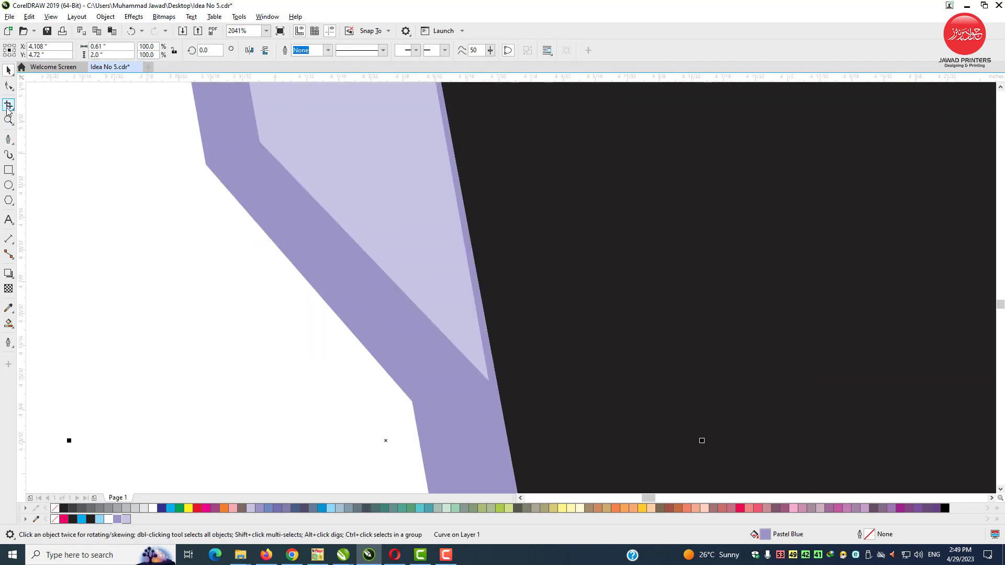
{"action": "left_click", "coordinate": [8, 85]}
{"action": "left_click", "coordinate": [480, 366]}
{"action": "left_click", "coordinate": [489, 382]}
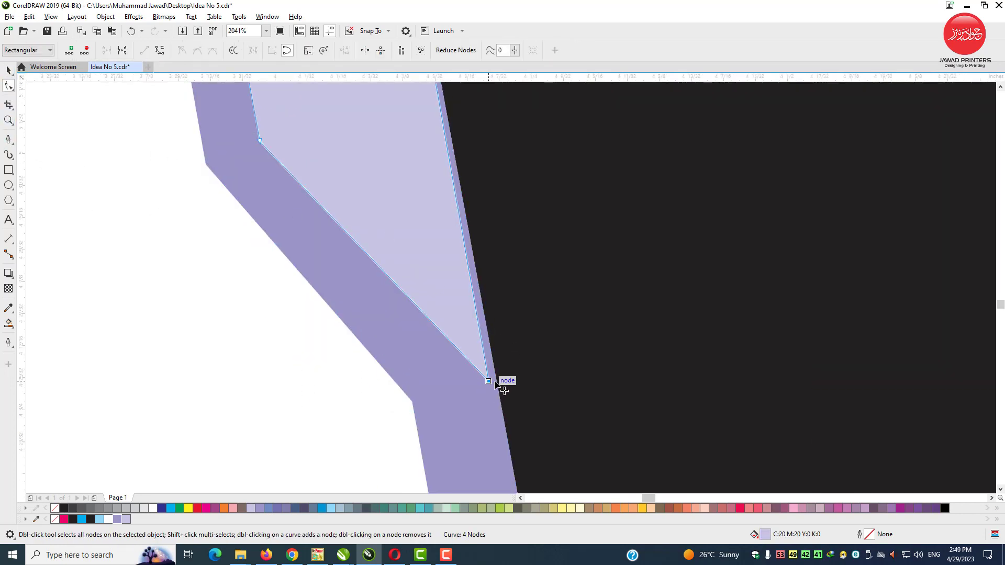
{"action": "scroll", "coordinate": [390, 364], "scroll_direction": "down", "scroll_amount": 5}
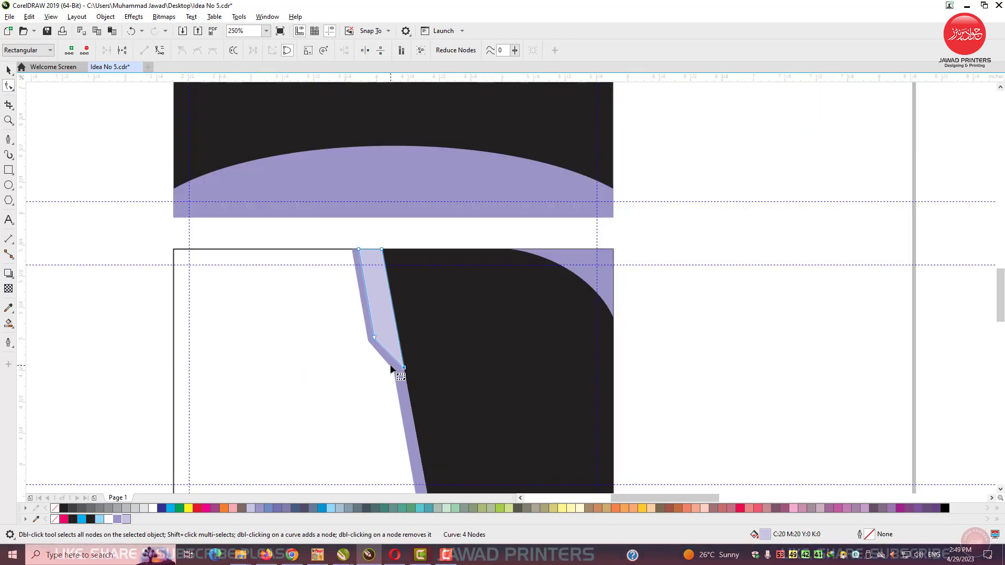
{"action": "left_click", "coordinate": [9, 70]}
{"action": "left_click", "coordinate": [70, 238]}
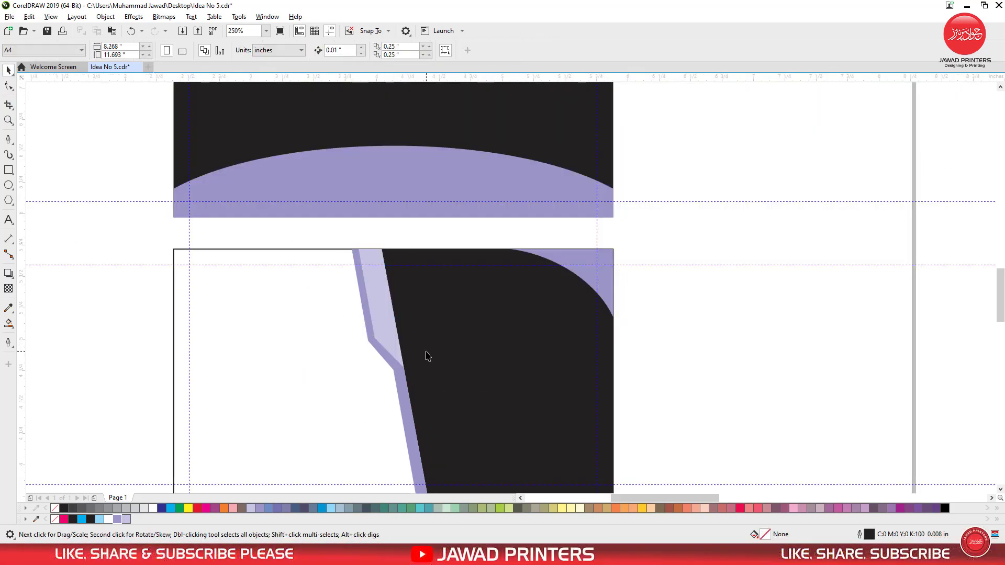
Move the prepared logo, name, QR code and contact items from outside the page to beside the two cards.
{"action": "scroll", "coordinate": [427, 356], "scroll_direction": "down", "scroll_amount": 2}
{"action": "scroll", "coordinate": [552, 260], "scroll_direction": "down", "scroll_amount": 2}
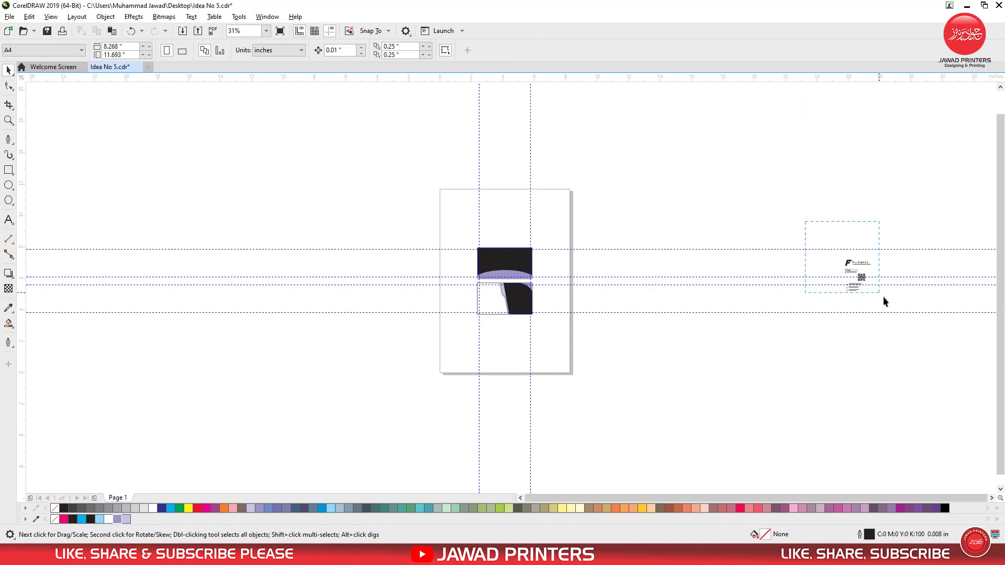
{"action": "left_click_drag", "start_coordinate": [884, 297], "coordinate": [461, 275]}
{"action": "scroll", "coordinate": [507, 286], "scroll_direction": "up", "scroll_amount": 2}
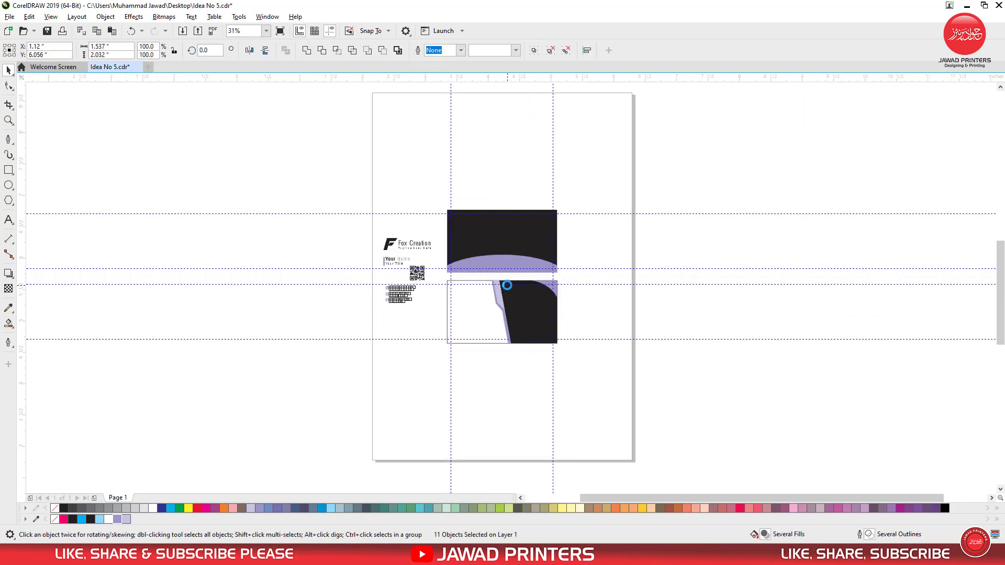
{"action": "scroll", "coordinate": [507, 285], "scroll_direction": "up", "scroll_amount": 2}
{"action": "scroll", "coordinate": [542, 274], "scroll_direction": "down", "scroll_amount": 1}
{"action": "left_click", "coordinate": [737, 138]}
Place the Fox Creation logo on the black front card, fill it white and colour its F mark pastel blue.
{"action": "key", "text": "F2"}
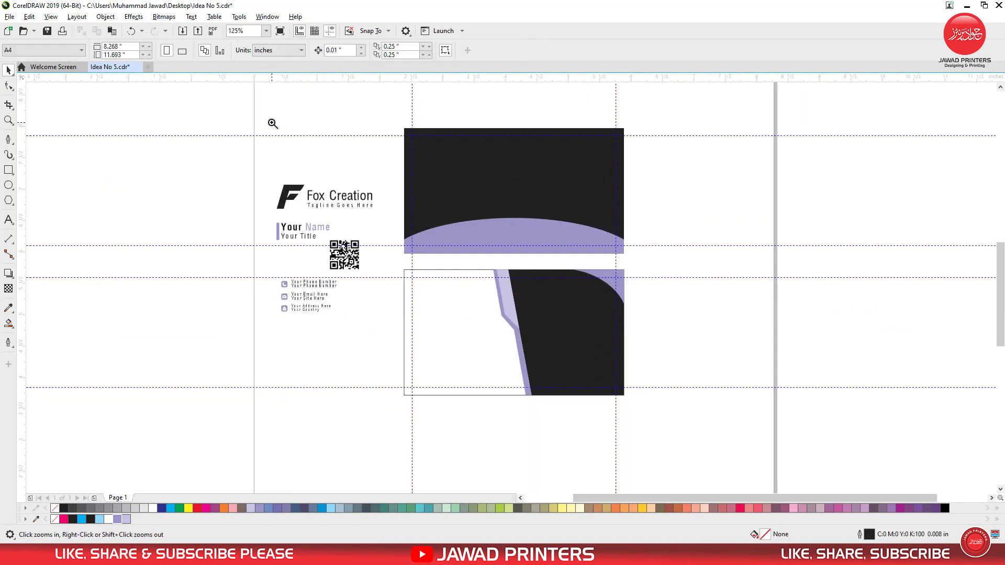
{"action": "left_click_drag", "start_coordinate": [487, 297], "coordinate": [606, 390]}
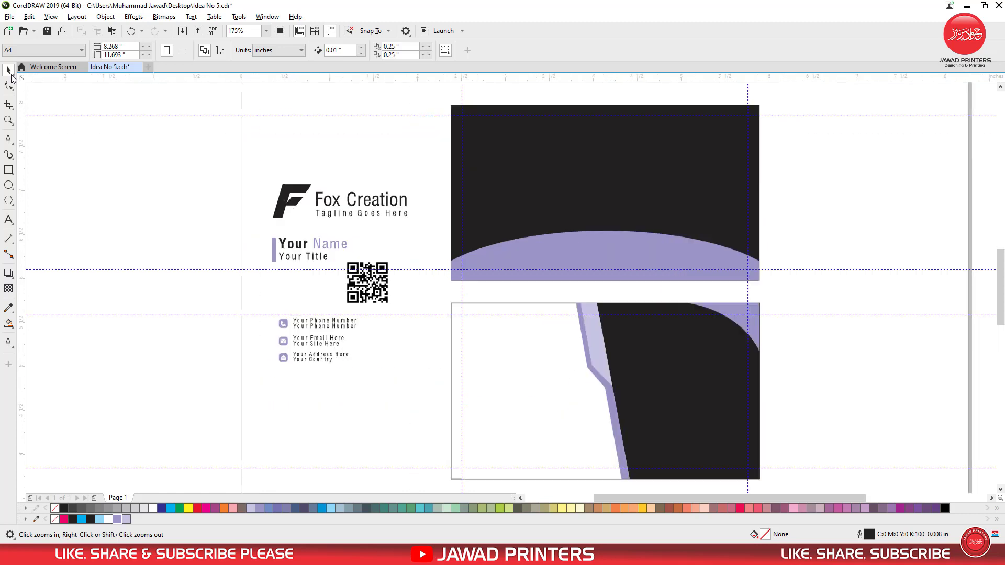
{"action": "left_click", "coordinate": [321, 207]}
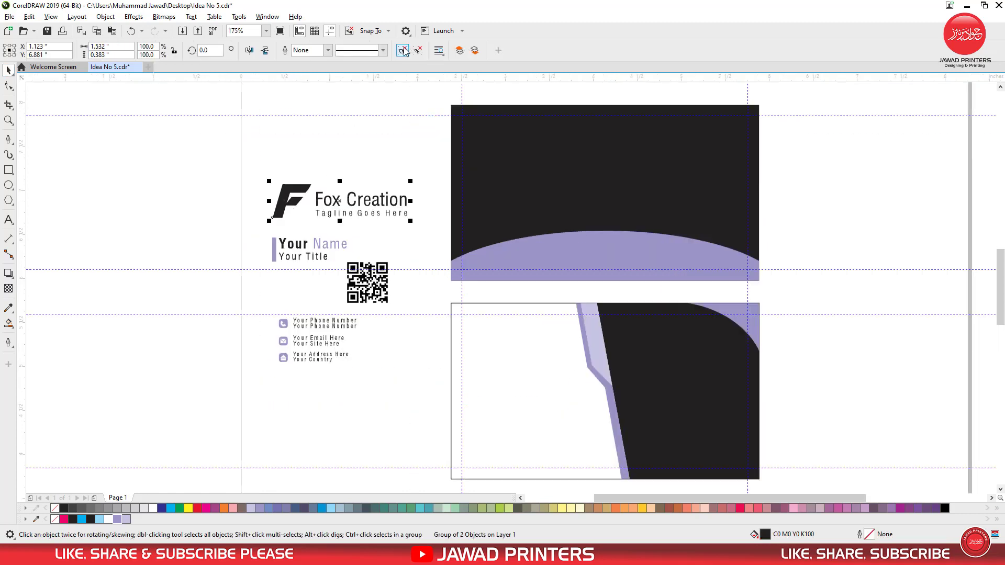
{"action": "left_click_drag", "start_coordinate": [325, 207], "coordinate": [586, 180]}
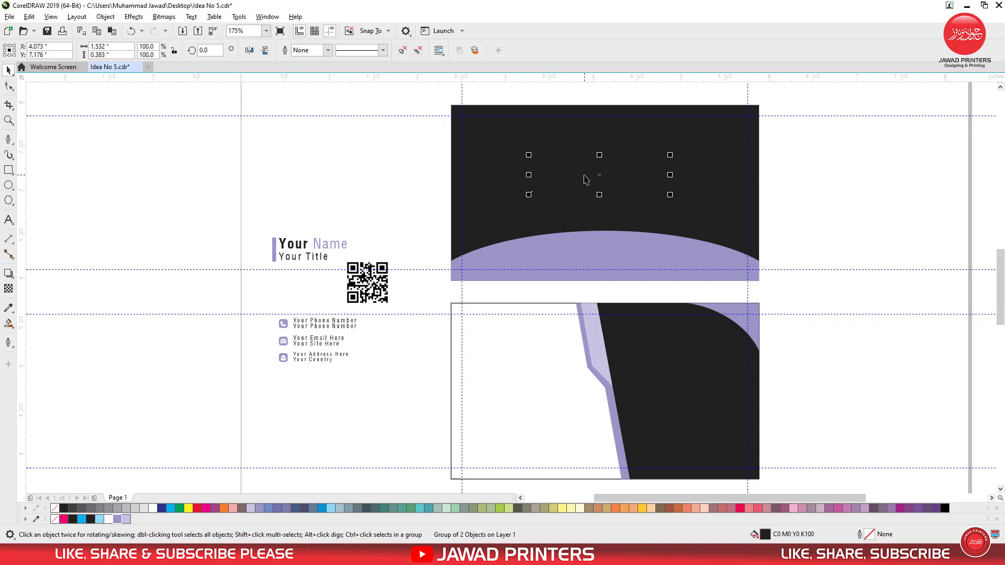
{"action": "left_click", "coordinate": [110, 518]}
{"action": "left_click", "coordinate": [540, 180], "text": "ctrl"}
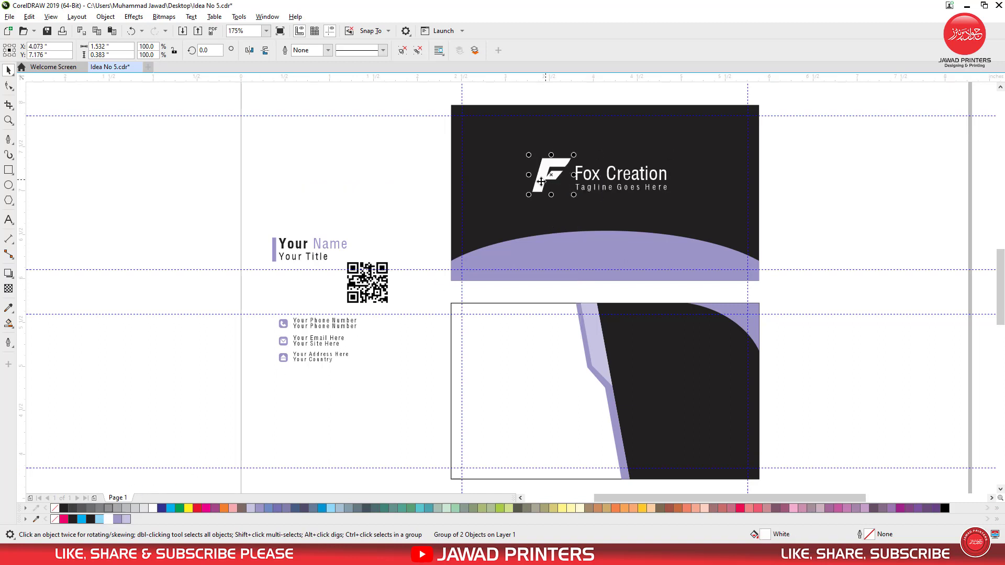
Centre the logo horizontally on the front card and raise it slightly above the curved shape.
{"action": "left_click", "coordinate": [632, 180]}
{"action": "left_click", "coordinate": [681, 208], "text": "shift"}
{"action": "key", "text": "c"}
{"action": "left_click", "coordinate": [812, 199]}
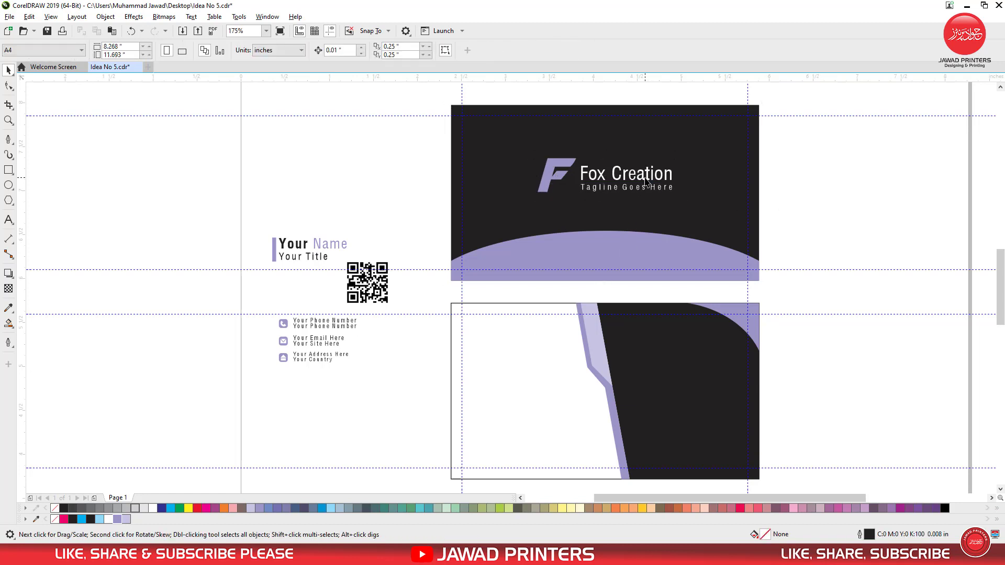
{"action": "mouse_move", "coordinate": [646, 179]}
{"action": "left_mouse_down"}
{"action": "mouse_move", "coordinate": [651, 199]}
{"action": "mouse_move", "coordinate": [649, 182]}
{"action": "left_mouse_up"}
{"action": "left_click", "coordinate": [713, 192], "text": "shift"}
{"action": "key", "text": "e"}
{"action": "left_click", "coordinate": [712, 193], "text": "shift"}
{"action": "key", "text": "Escape"}
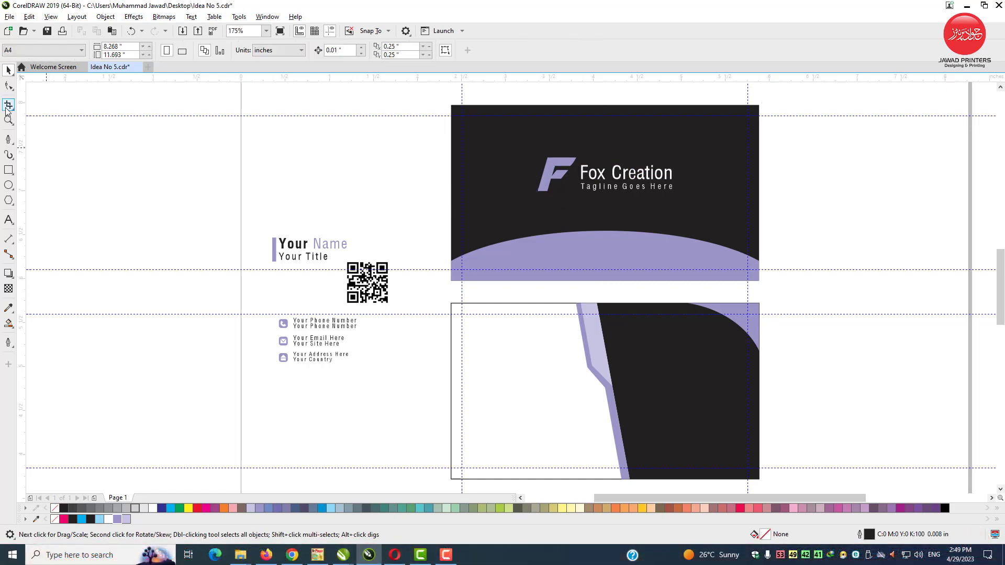
Move the QR code onto the lower part of the black area on the back card.
{"action": "left_click", "coordinate": [9, 120]}
{"action": "left_click_drag", "start_coordinate": [257, 121], "coordinate": [265, 141]}
{"action": "left_click_drag", "start_coordinate": [311, 154], "coordinate": [716, 418]}
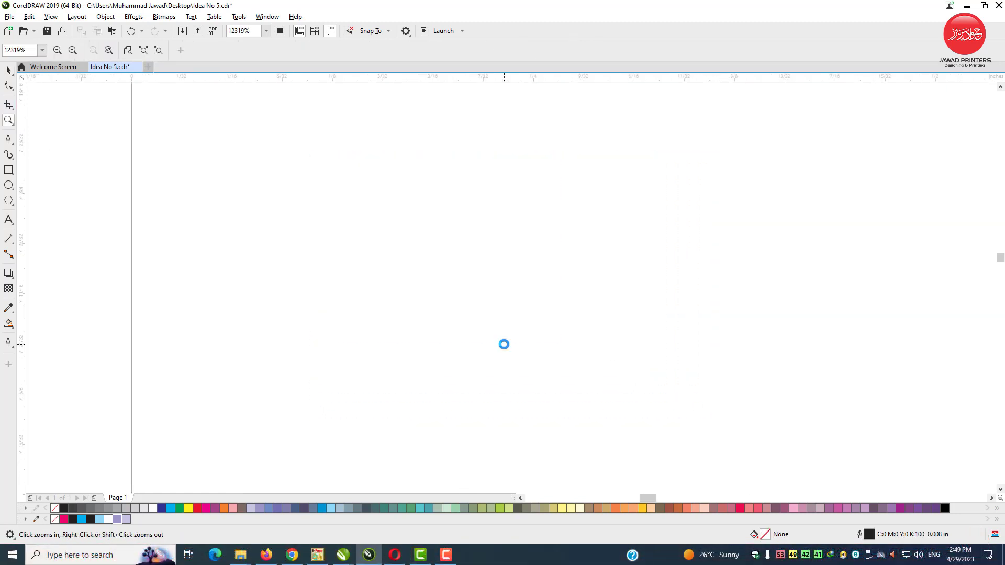
{"action": "scroll", "coordinate": [504, 345], "scroll_direction": "down", "scroll_amount": 4}
{"action": "key", "text": "F4"}
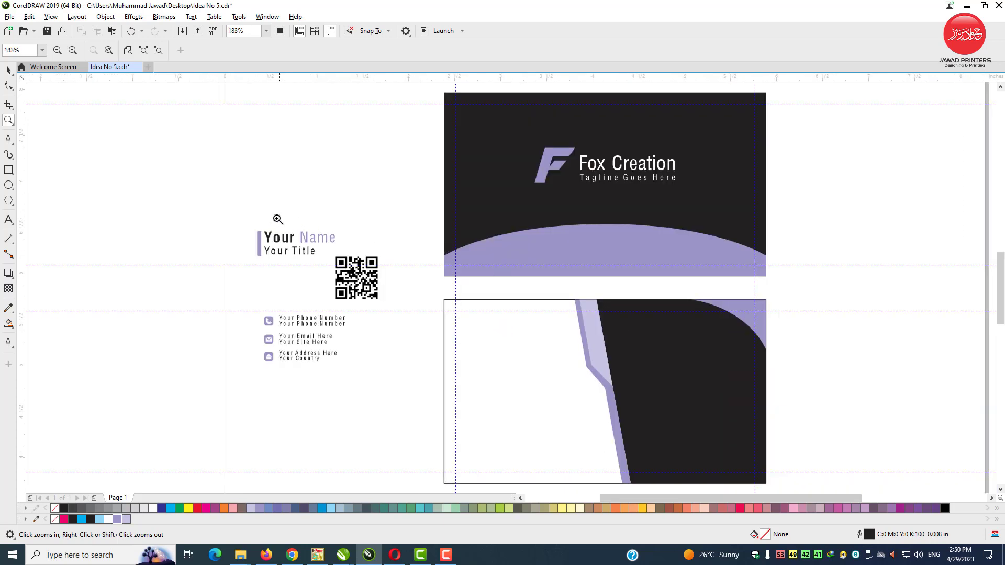
{"action": "left_click_drag", "start_coordinate": [278, 219], "coordinate": [779, 483]}
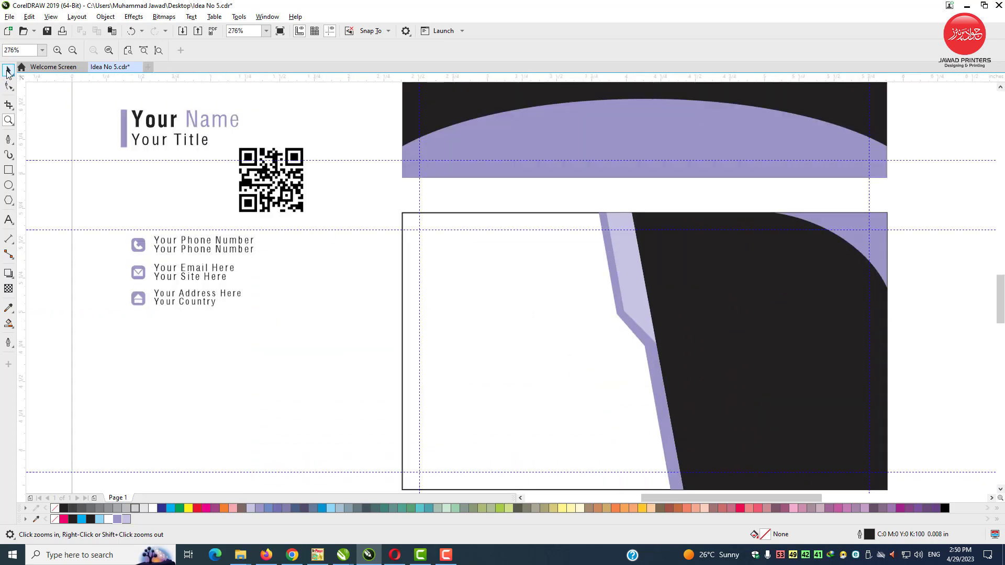
{"action": "left_click", "coordinate": [7, 71]}
{"action": "left_click_drag", "start_coordinate": [506, 280], "coordinate": [788, 413]}
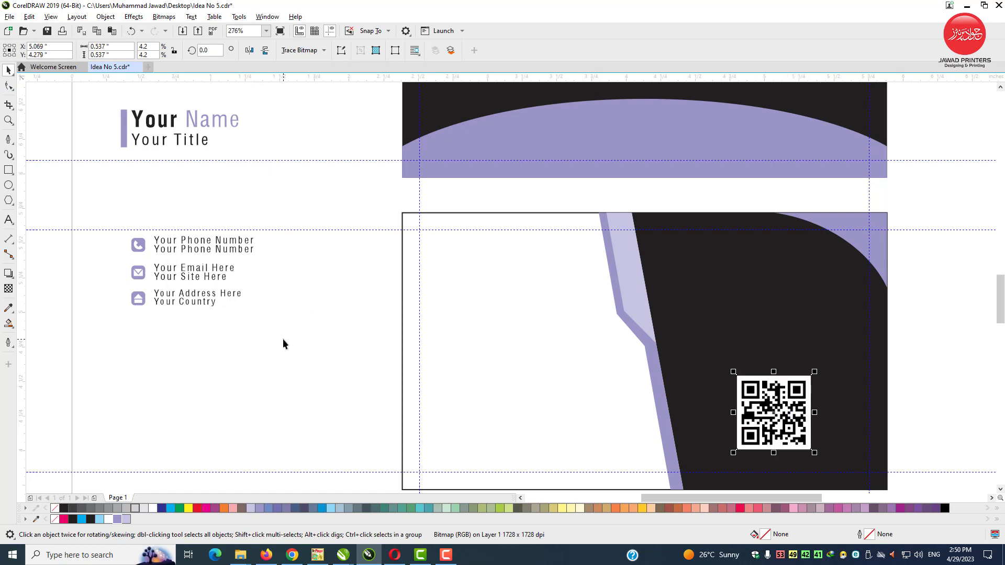
Group the contact details and place them in the back card's lower white area, bottom-aligned with the QR code.
{"action": "left_click_drag", "start_coordinate": [106, 223], "coordinate": [107, 223]}
{"action": "left_click_drag", "start_coordinate": [145, 251], "coordinate": [461, 391]}
{"action": "key", "text": "ctrl+g"}
{"action": "left_click", "coordinate": [764, 418], "text": "shift"}
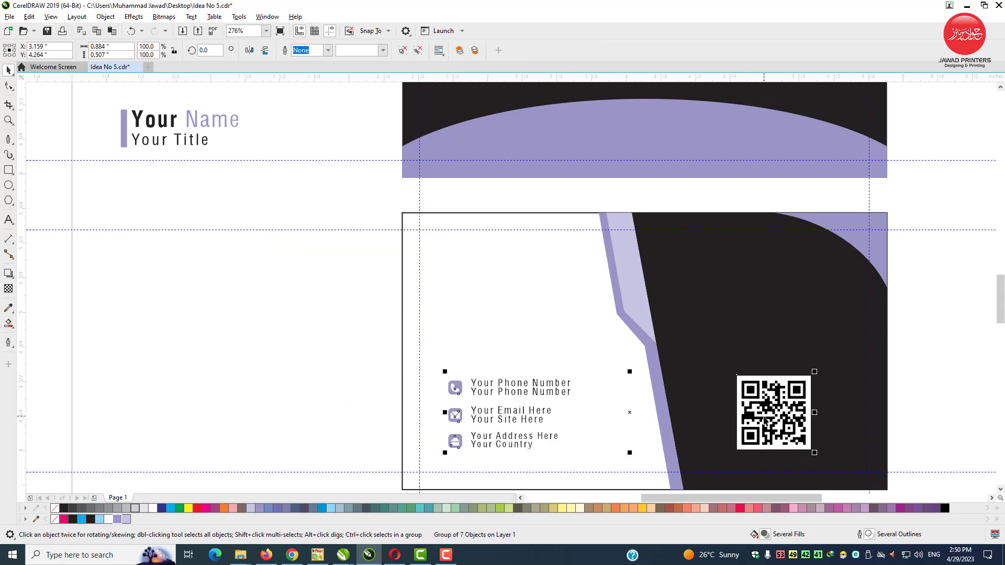
{"action": "left_click", "coordinate": [764, 417], "text": "shift"}
Move the name and title block to the upper white area of the back card, left-aligned with the contact details.
{"action": "left_click", "coordinate": [134, 119]}
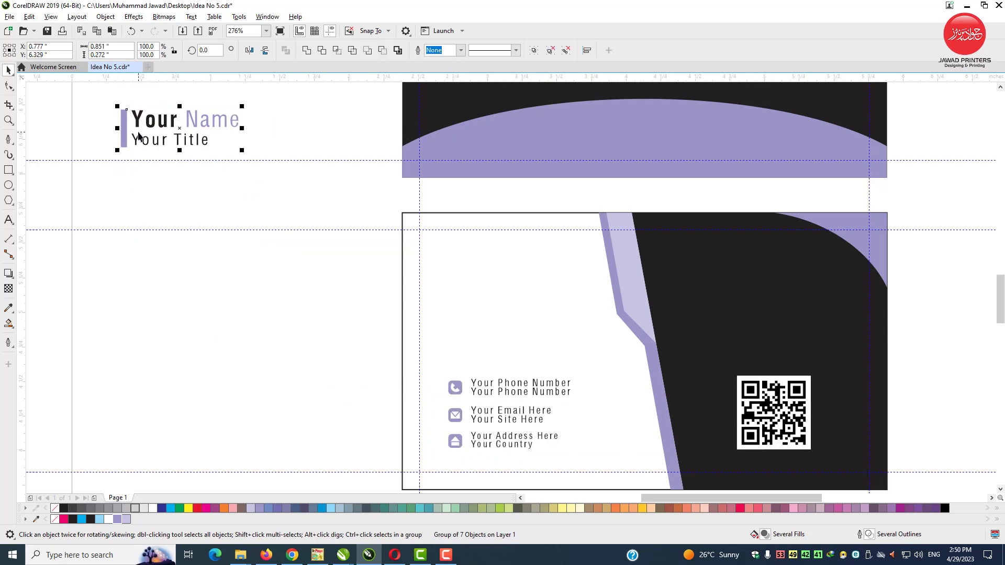
{"action": "left_click_drag", "start_coordinate": [129, 133], "coordinate": [455, 276]}
{"action": "left_click", "coordinate": [457, 382]}
{"action": "left_click", "coordinate": [457, 382], "text": "shift"}
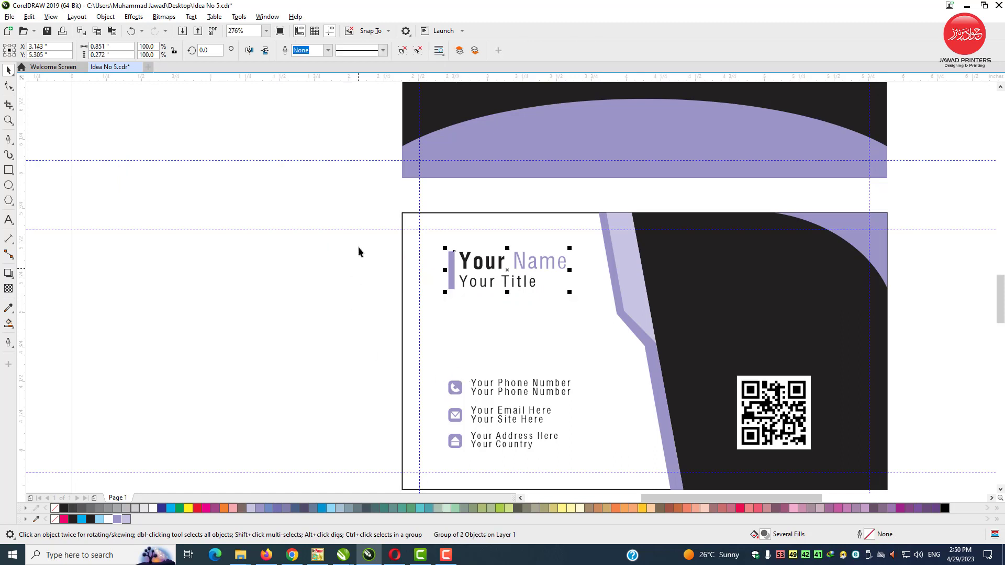
Bring the name block and contact details to the front of the layer and move both slightly left.
{"action": "left_click_drag", "start_coordinate": [354, 209], "coordinate": [539, 387]}
{"action": "left_click_drag", "start_coordinate": [590, 455], "coordinate": [590, 455]}
{"action": "right_click", "coordinate": [524, 264]}
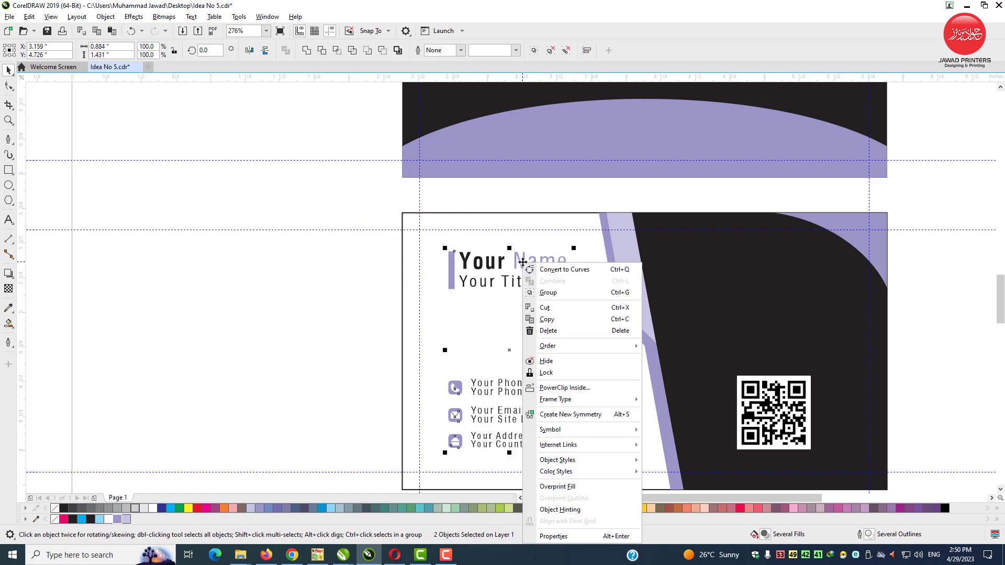
{"action": "mouse_move", "coordinate": [596, 350]}
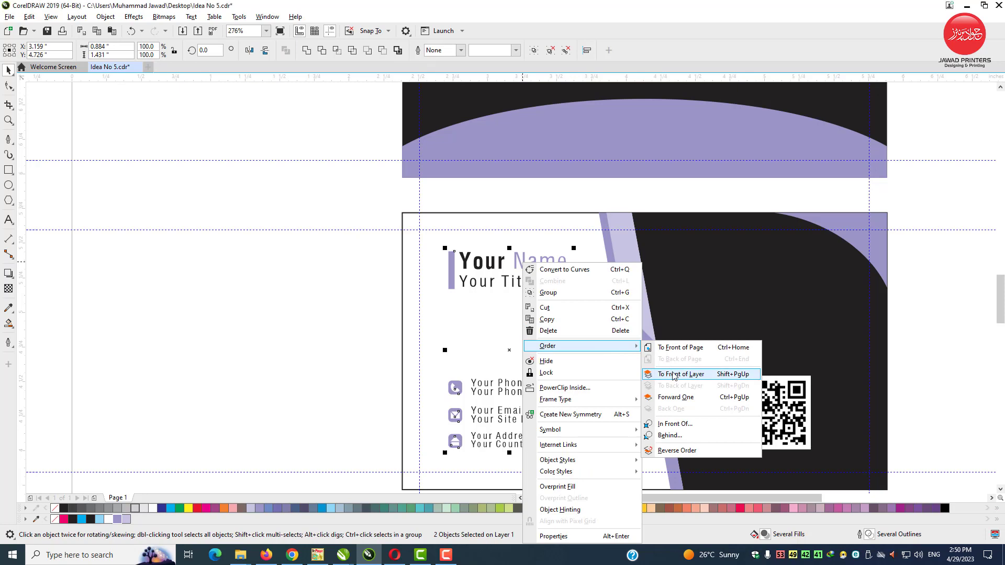
{"action": "left_click", "coordinate": [696, 370]}
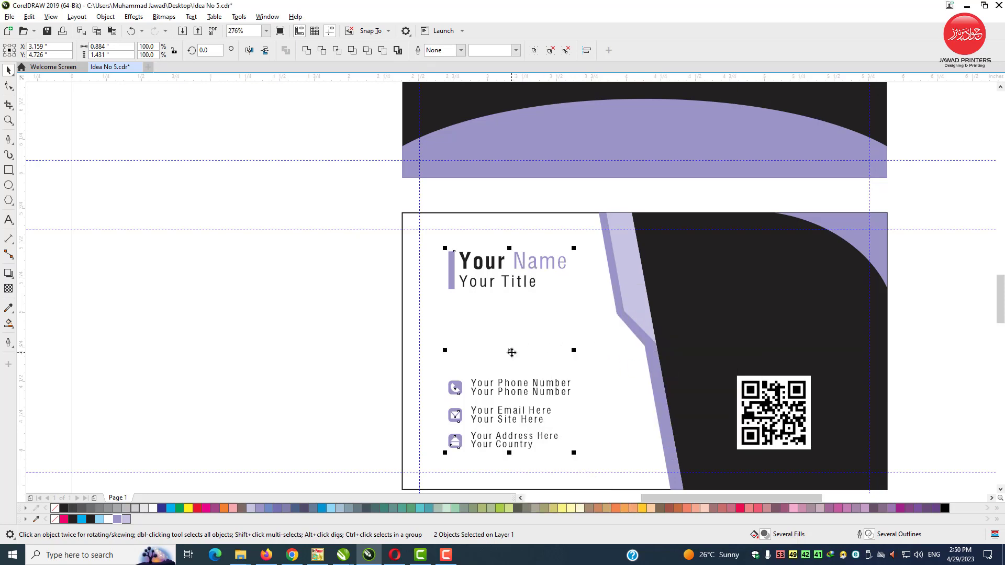
{"action": "left_click_drag", "start_coordinate": [513, 353], "coordinate": [505, 353]}
{"action": "left_click", "coordinate": [365, 248]}
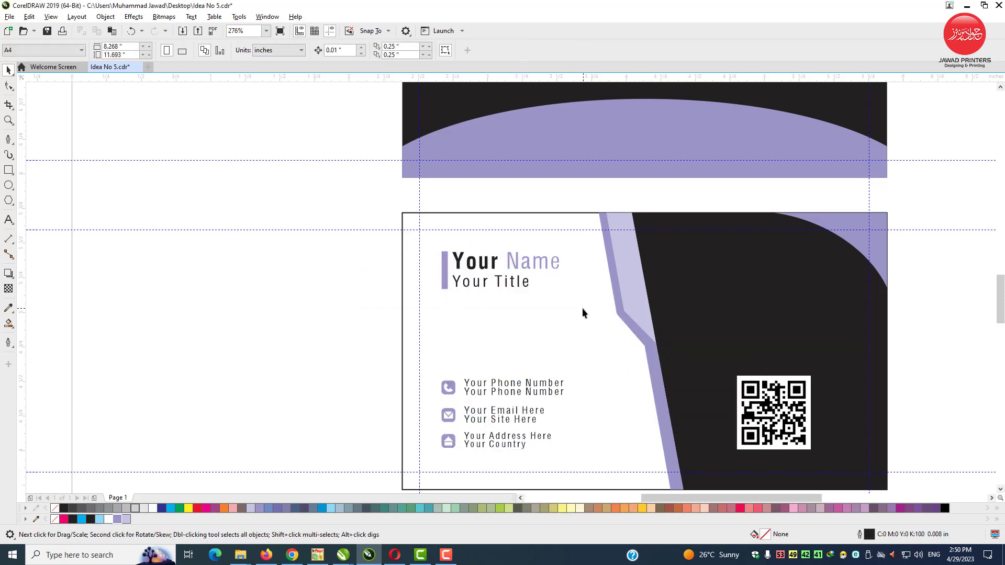
{"action": "left_click", "coordinate": [524, 304]}
Copy the front logo above the QR code on the back, scale it to about 1.17 inches wide and centre it on the code.
{"action": "scroll", "coordinate": [523, 304], "scroll_direction": "down", "scroll_amount": 3}
{"action": "left_click", "coordinate": [585, 151]}
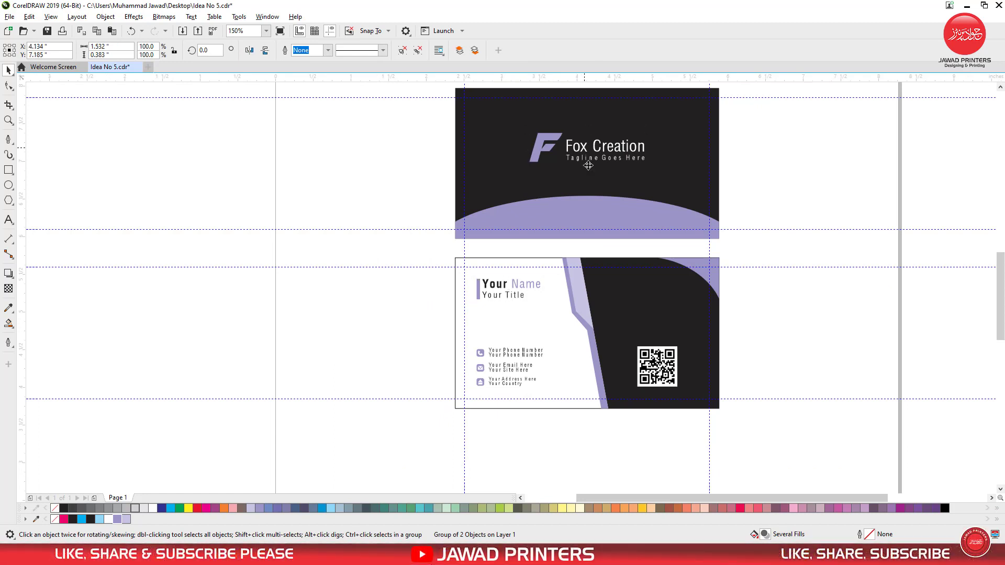
{"action": "left_click_drag", "start_coordinate": [588, 166], "coordinate": [647, 325]}
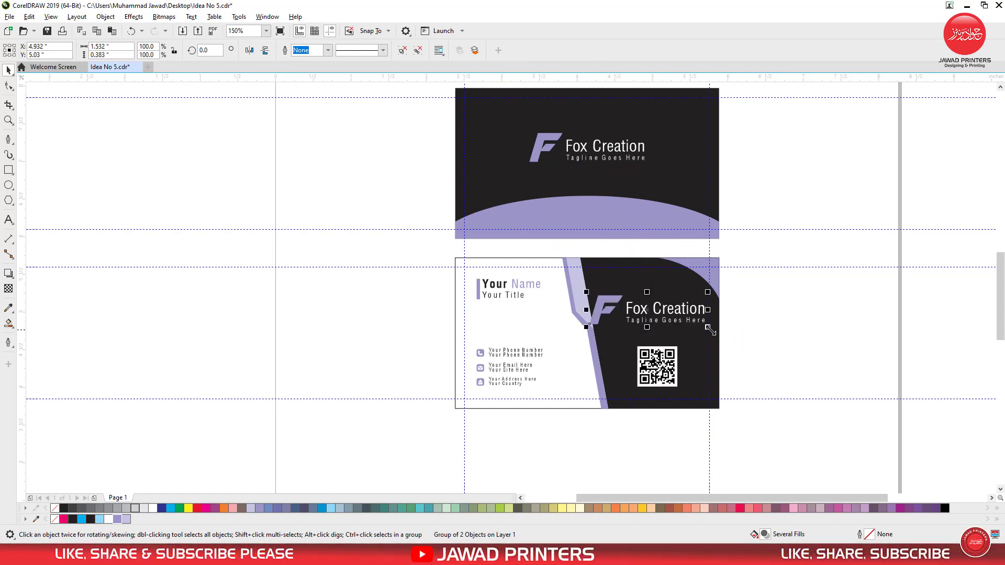
{"action": "left_click_drag", "start_coordinate": [708, 328], "coordinate": [681, 326]}
{"action": "left_click", "coordinate": [671, 358], "text": "shift"}
{"action": "key", "text": "c"}
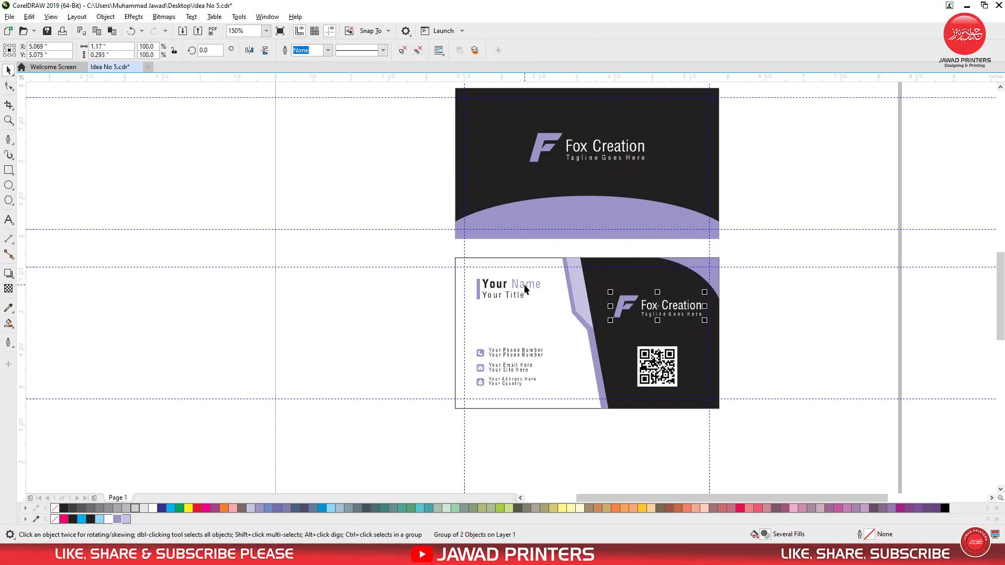
Top-align the back card's logo with the name block and move the logo and QR code together slightly left.
{"action": "left_click", "coordinate": [524, 284], "text": "shift"}
{"action": "key", "text": "t"}
{"action": "left_click", "coordinate": [523, 284], "text": "shift"}
{"action": "key", "text": "F2"}
{"action": "left_click_drag", "start_coordinate": [444, 247], "coordinate": [797, 421]}
{"action": "left_click", "coordinate": [619, 355], "text": "shift"}
{"action": "left_click_drag", "start_coordinate": [621, 367], "coordinate": [609, 367]}
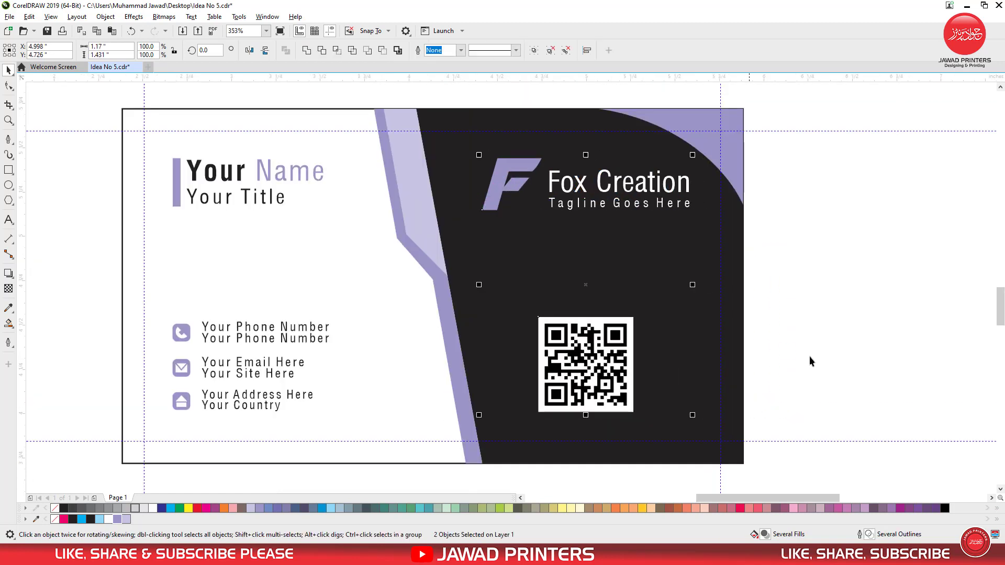
Enlarge the contact details slightly and scale the name block to about 0.92 by 0.29 inches, keeping their left edges aligned.
{"action": "left_click", "coordinate": [810, 361]}
{"action": "left_click", "coordinate": [610, 382]}
{"action": "left_click", "coordinate": [277, 409], "text": "shift"}
{"action": "left_click", "coordinate": [277, 409], "text": "shift"}
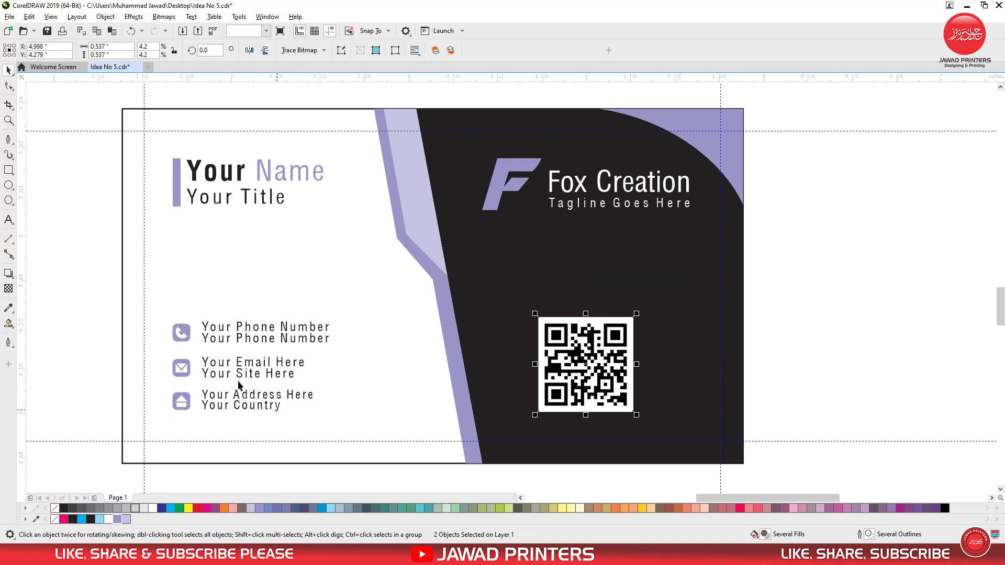
{"action": "left_click", "coordinate": [239, 385], "text": "shift"}
{"action": "left_click_drag", "start_coordinate": [333, 318], "coordinate": [339, 313]}
{"action": "left_click_drag", "start_coordinate": [327, 212], "coordinate": [339, 214]}
{"action": "left_click_drag", "start_coordinate": [318, 180], "coordinate": [314, 180]}
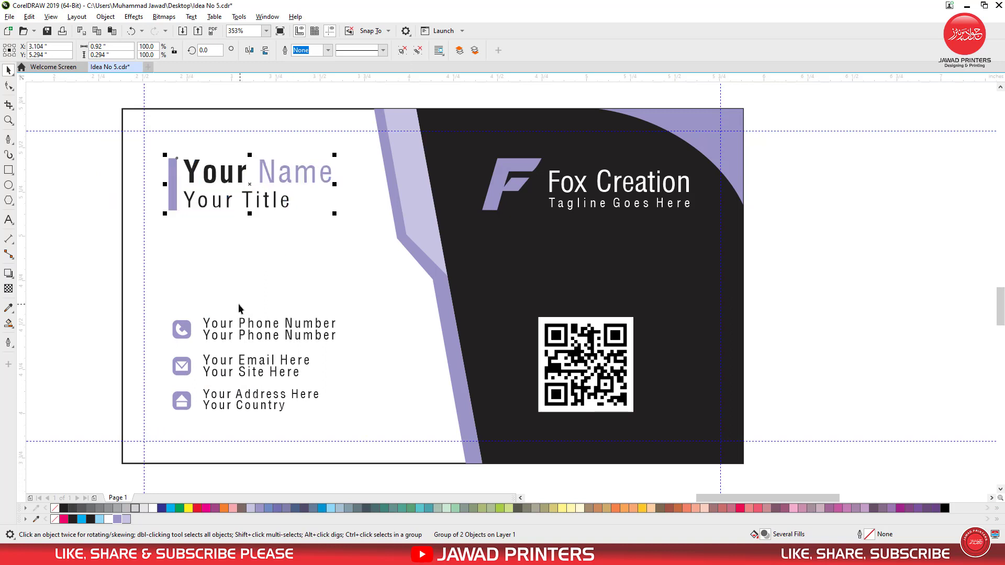
{"action": "key", "text": "ctrl+z"}
{"action": "left_click", "coordinate": [189, 330]}
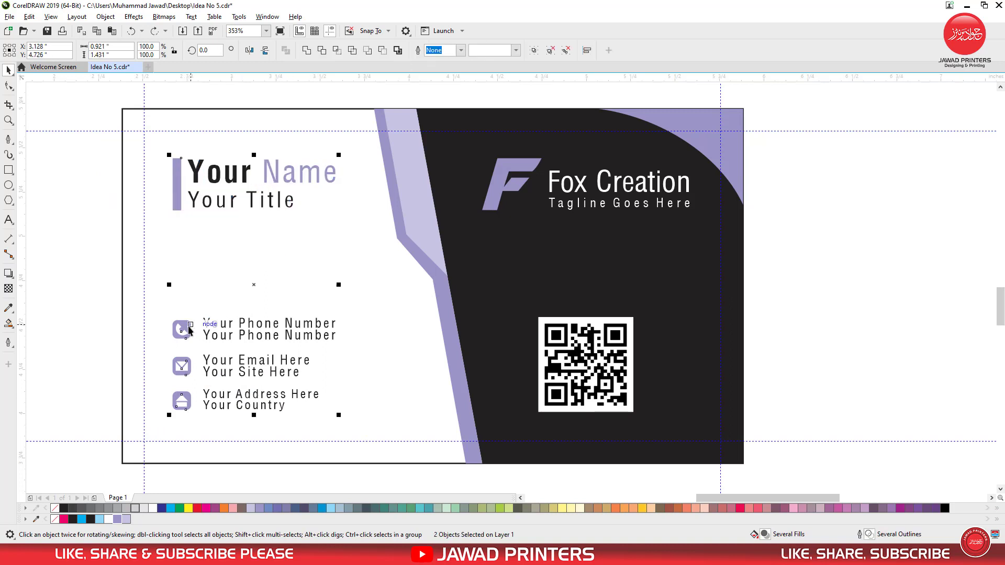
Delete all horizontal and vertical margin guidelines around both cards.
{"action": "scroll", "coordinate": [408, 301], "scroll_direction": "down", "scroll_amount": 3}
{"action": "left_click", "coordinate": [668, 205]}
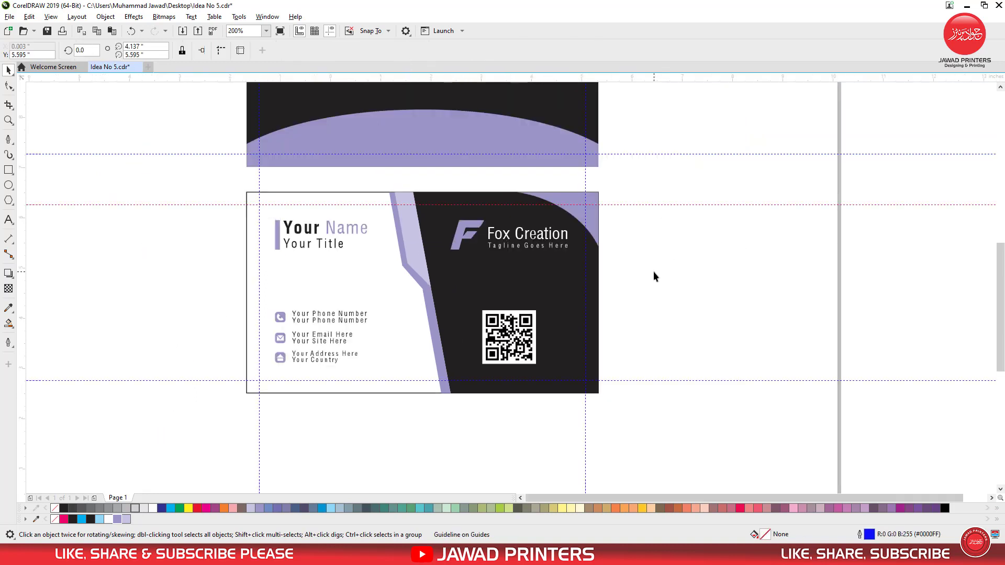
{"action": "scroll", "coordinate": [653, 271], "scroll_direction": "down", "scroll_amount": 2}
{"action": "key", "text": "z"}
{"action": "left_click_drag", "start_coordinate": [667, 359], "coordinate": [675, 369]}
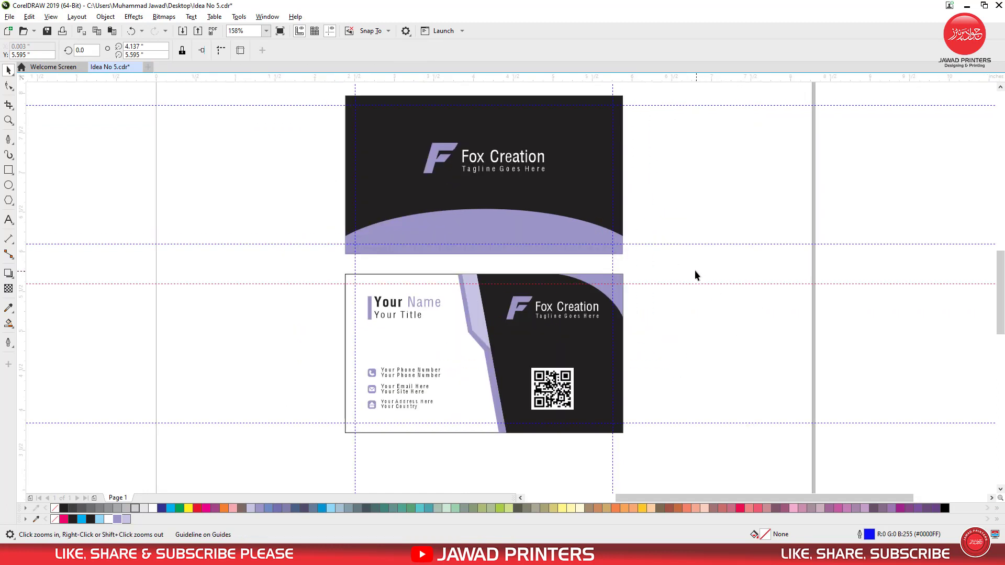
{"action": "key", "text": "Delete"}
{"action": "left_click", "coordinate": [651, 244]}
{"action": "key", "text": "Delete"}
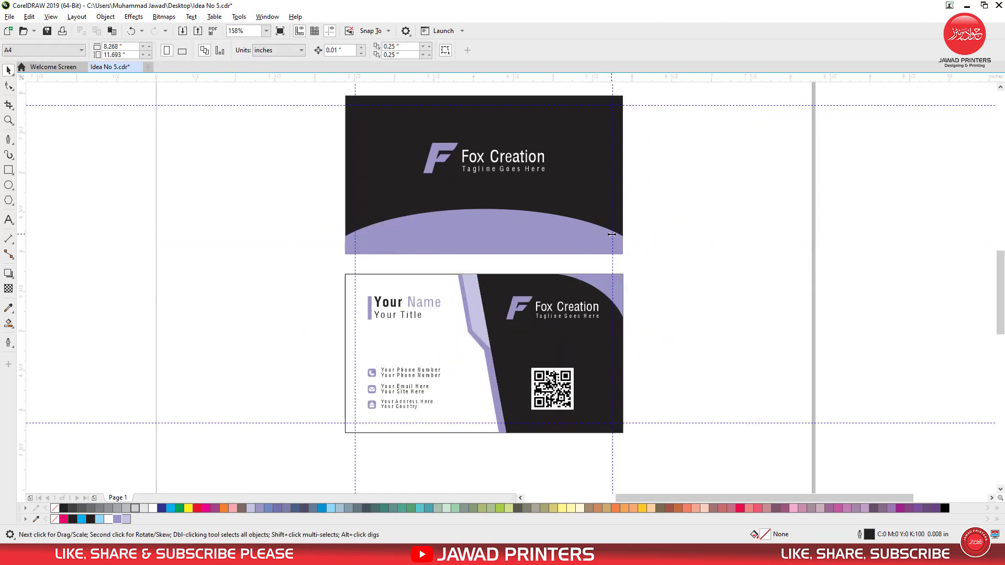
{"action": "left_click", "coordinate": [613, 235]}
{"action": "key", "text": "Delete"}
{"action": "left_click", "coordinate": [655, 105]}
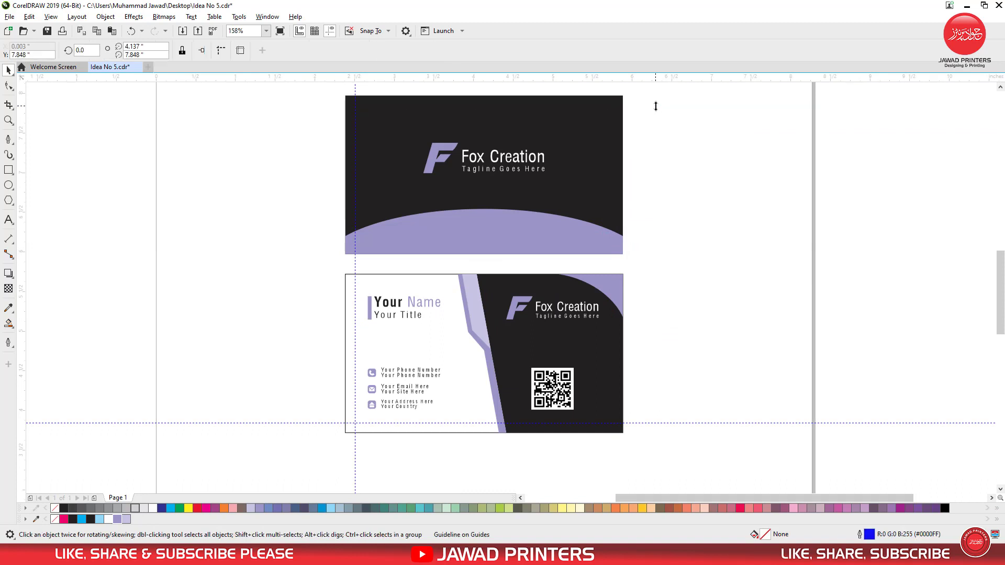
{"action": "key", "text": "Delete"}
{"action": "left_click", "coordinate": [652, 422]}
{"action": "key", "text": "Delete"}
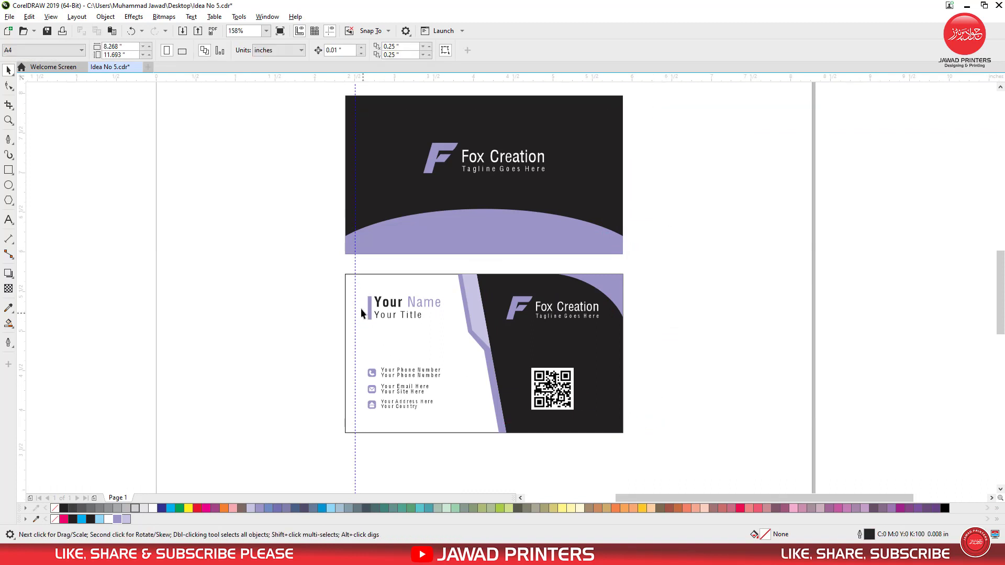
{"action": "left_click", "coordinate": [356, 271]}
{"action": "key", "text": "Delete"}
Move the whole back card up slightly to narrow the gap to the front, and preview both cards full screen.
{"action": "left_click_drag", "start_coordinate": [324, 257], "coordinate": [530, 390]}
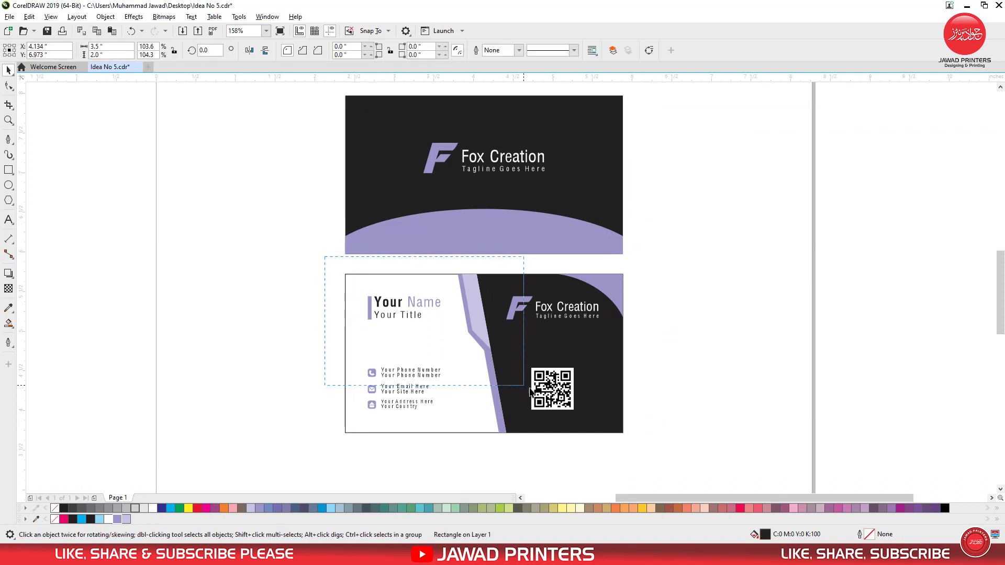
{"action": "left_click_drag", "start_coordinate": [568, 344], "coordinate": [569, 339]}
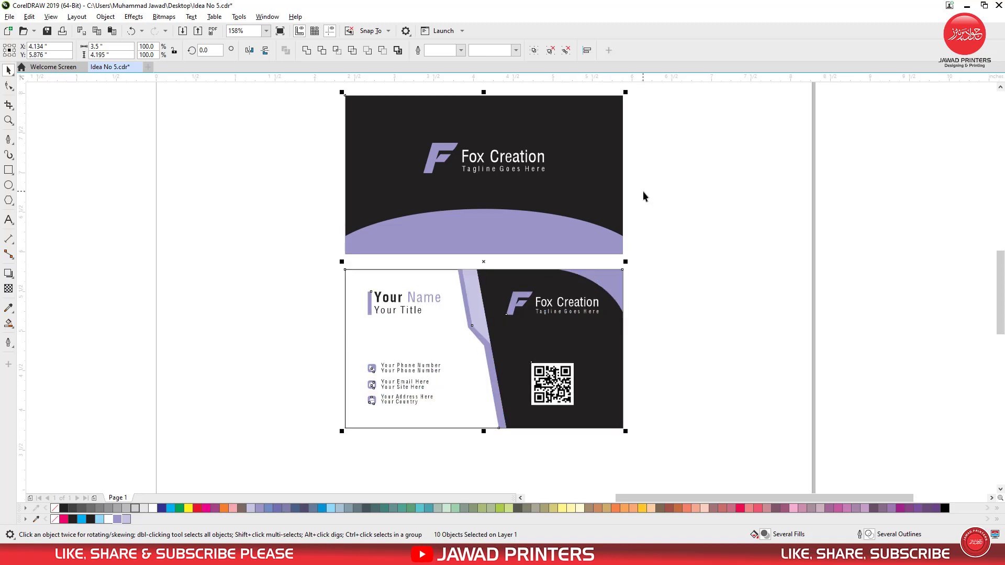
{"action": "scroll", "coordinate": [581, 190], "scroll_direction": "up", "scroll_amount": 1}
{"action": "left_click", "coordinate": [280, 31]}
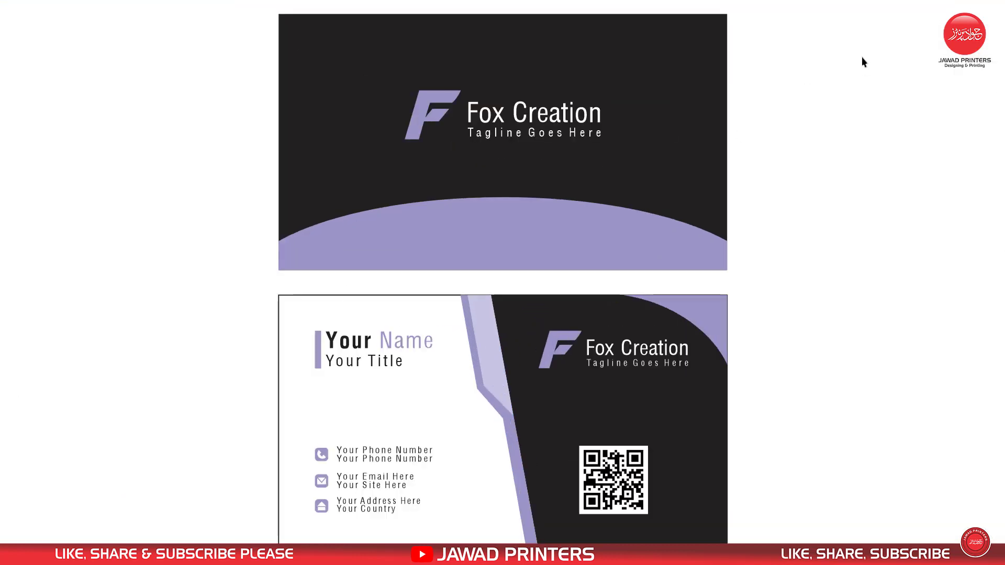